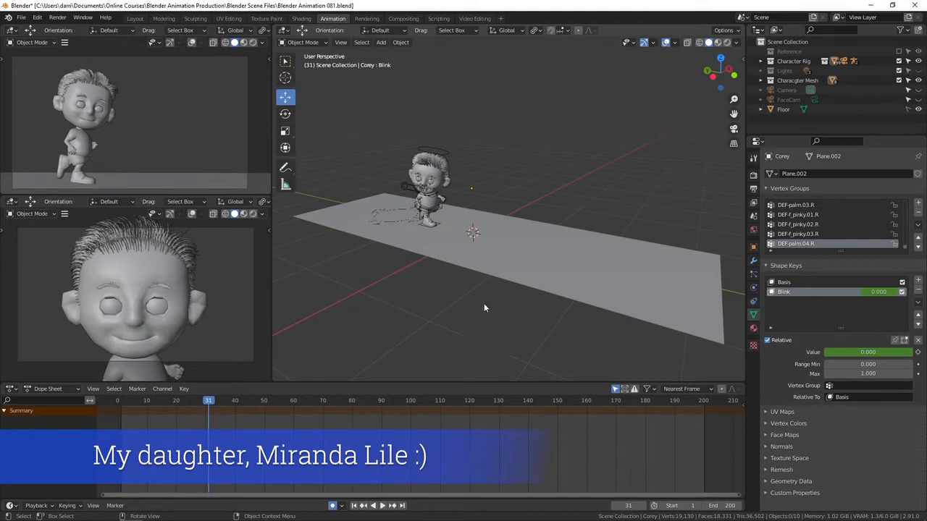
# In the Video Editing workspace, return to frame 1 and add Corey dialogue.mp3 from the Audio folder as a sound strip
pyautogui.click(474, 18)
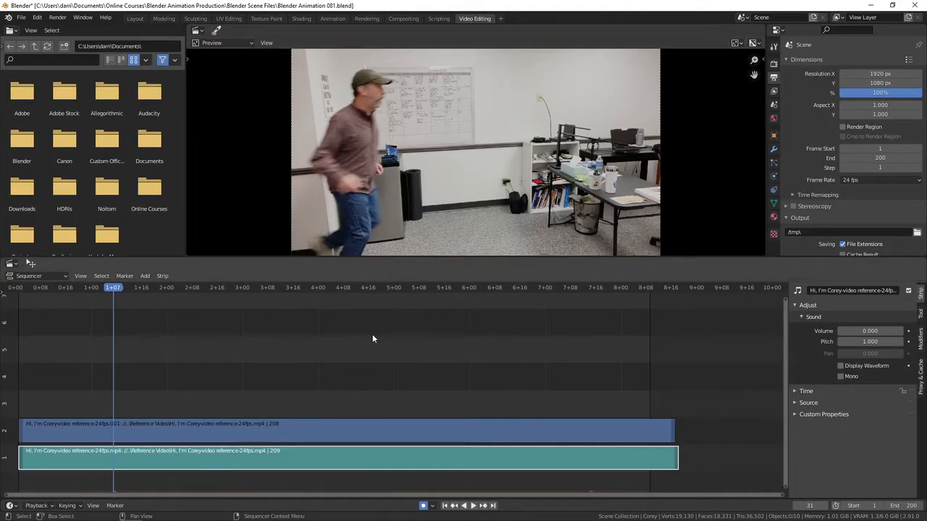
pyautogui.click(276, 371)
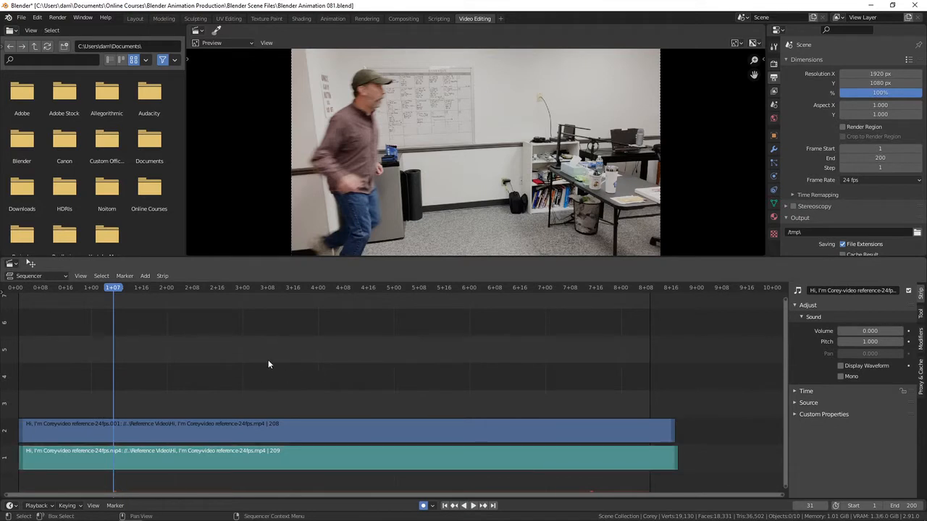
pyautogui.click(445, 505)
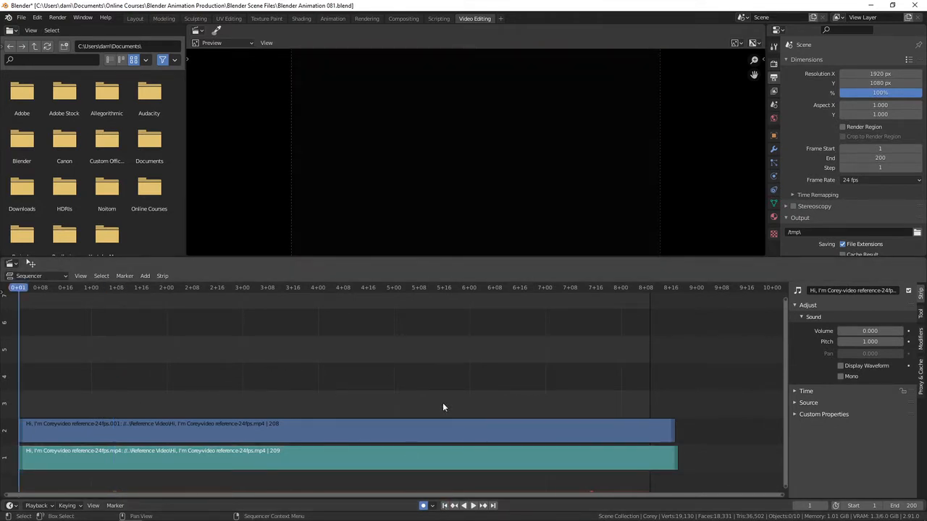
pyautogui.hotkey('shift', 'a')
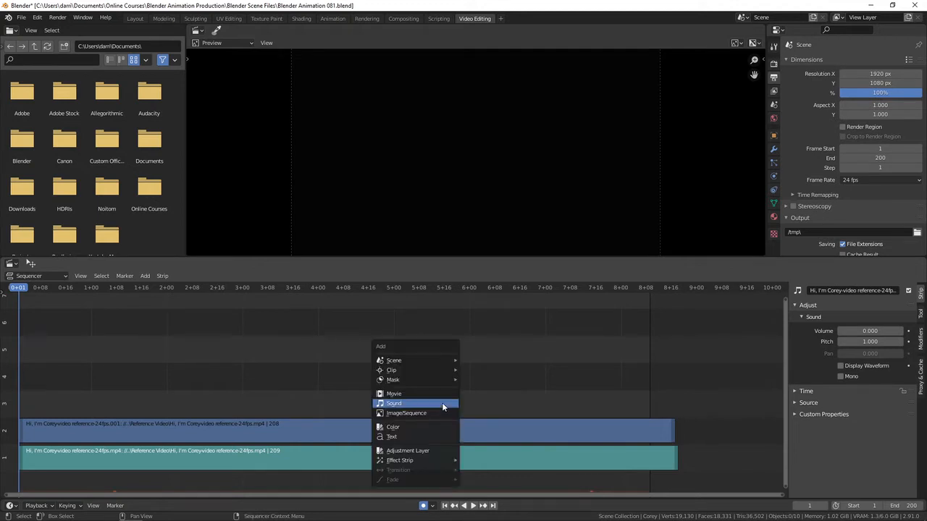
pyautogui.click(404, 403)
pyautogui.click(294, 104)
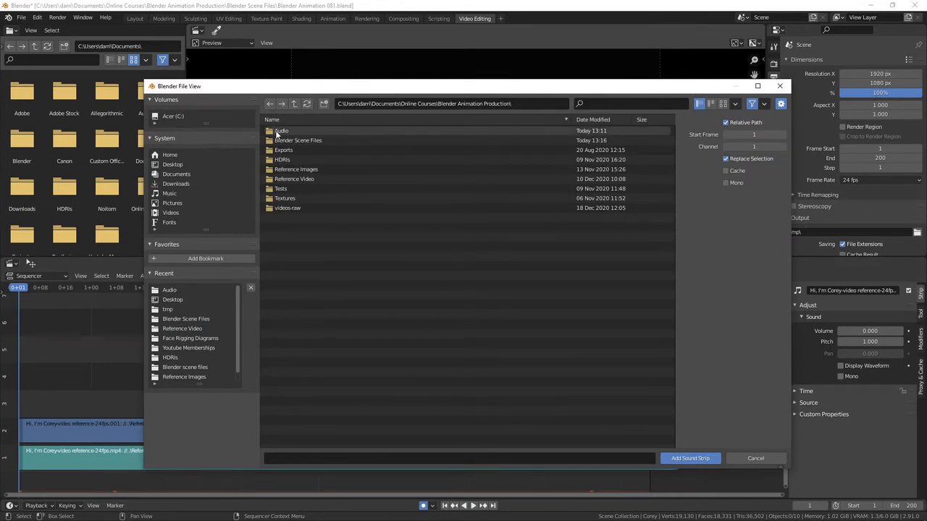
pyautogui.click(280, 131)
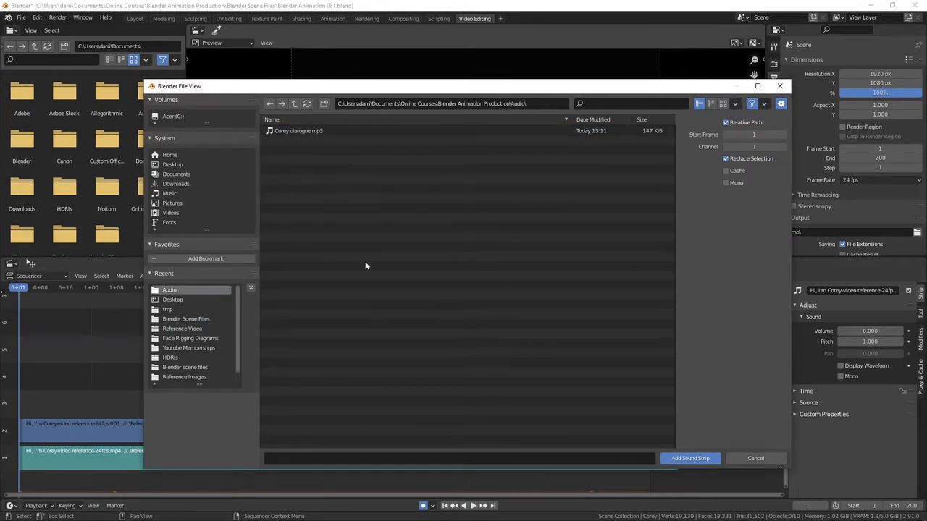
pyautogui.click(301, 130)
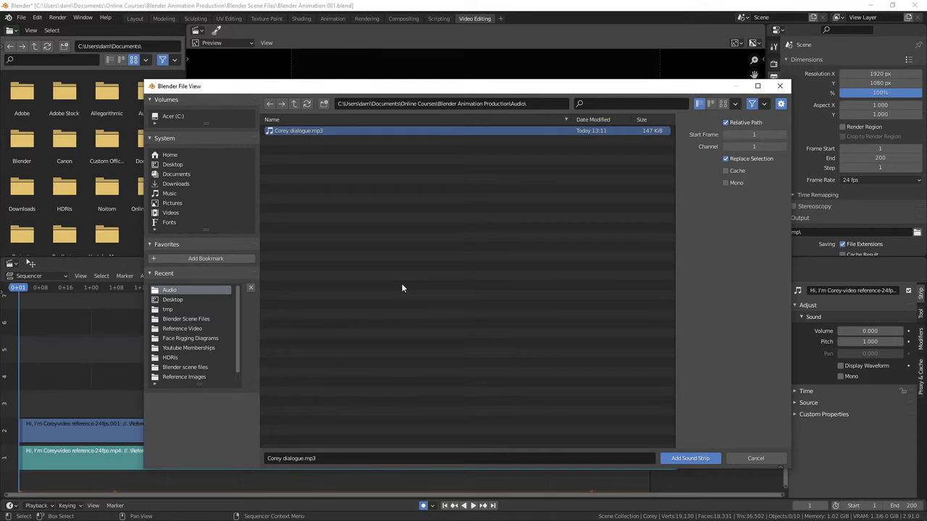
pyautogui.click(689, 459)
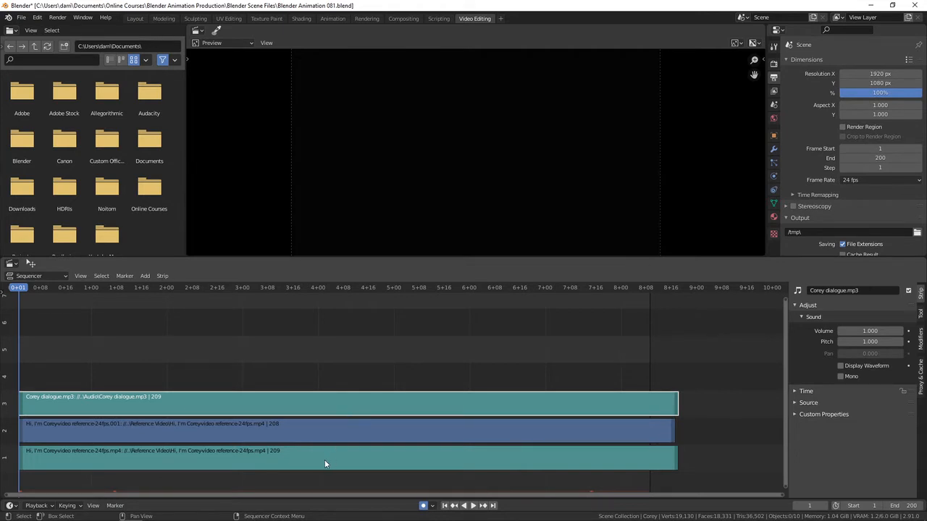
# Delete the reference video's image strip and move the Corey dialogue.mp3 strip down into channel 2
pyautogui.click(263, 435)
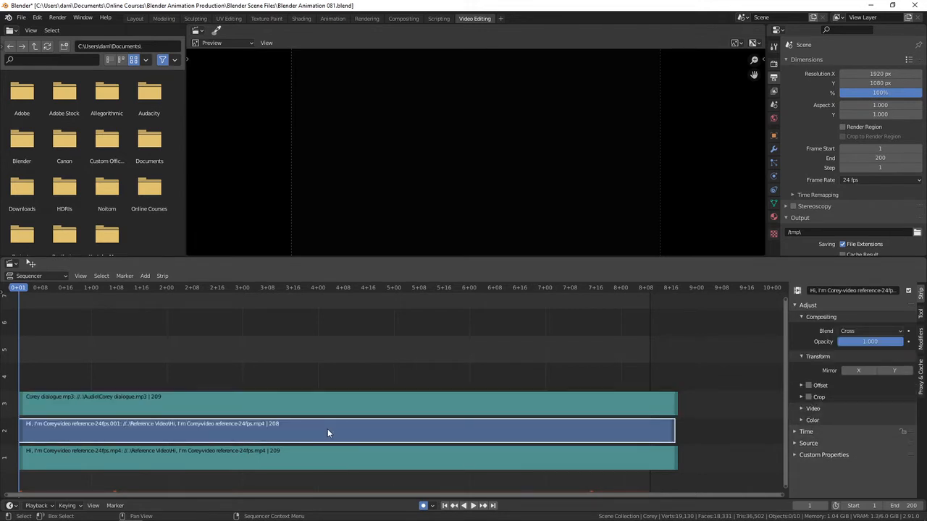
pyautogui.press('Delete')
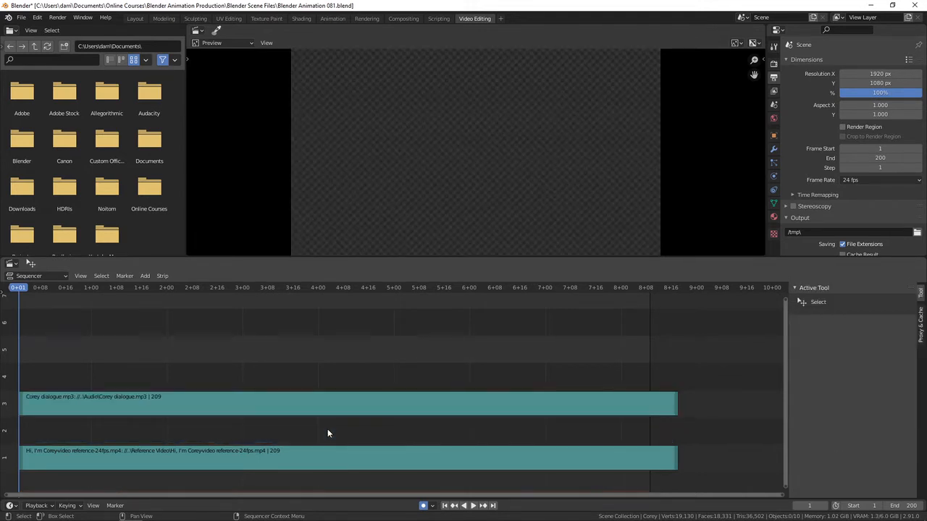
pyautogui.click(345, 409)
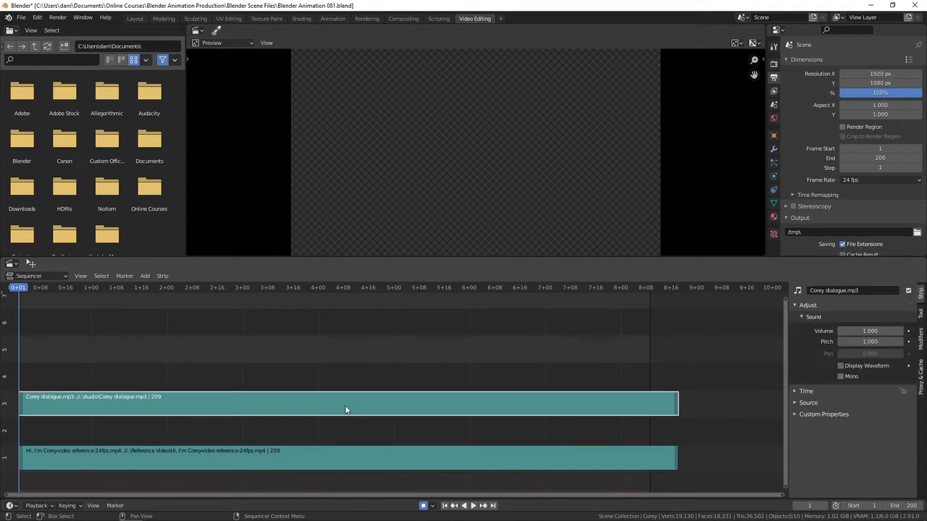
pyautogui.moveTo(333, 409); pyautogui.dragTo(333, 435)
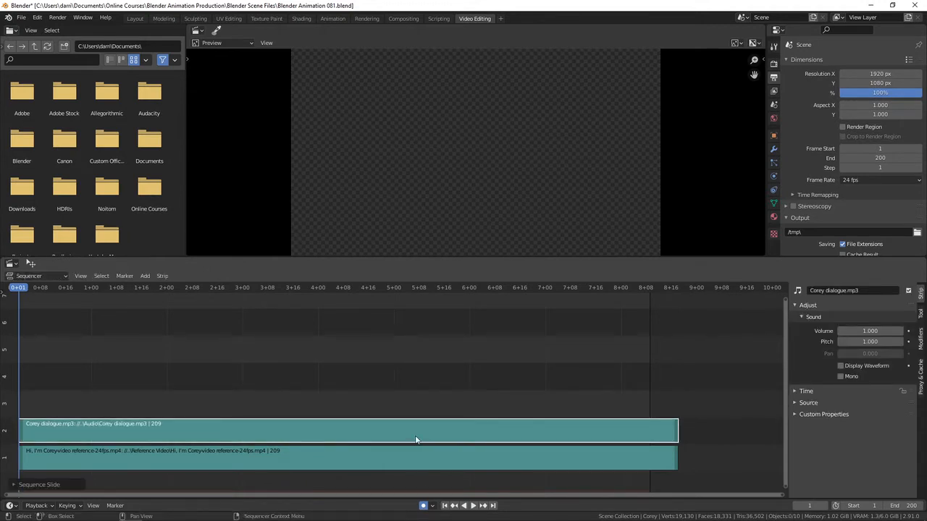
# Enable waveform display on both the reference sound strip and the Corey dialogue.mp3 strip
pyautogui.click(262, 458)
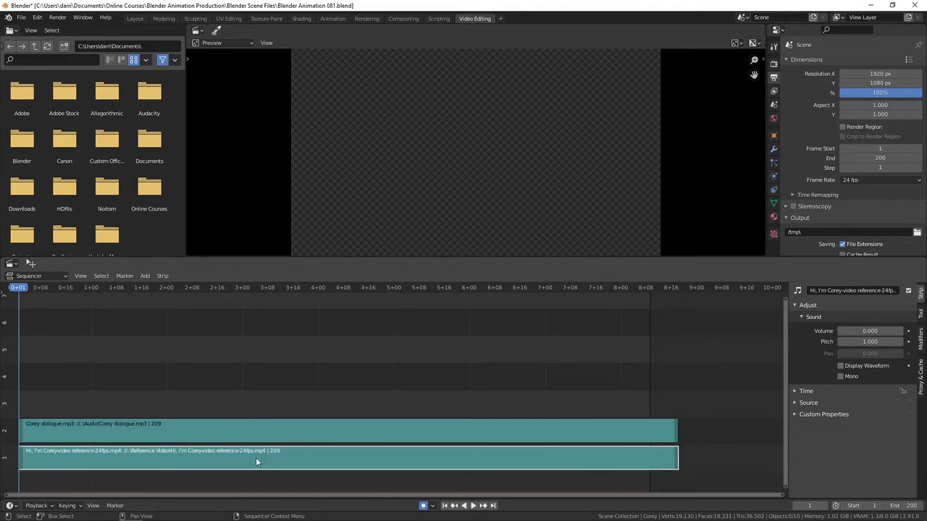
pyautogui.click(841, 366)
pyautogui.click(311, 436)
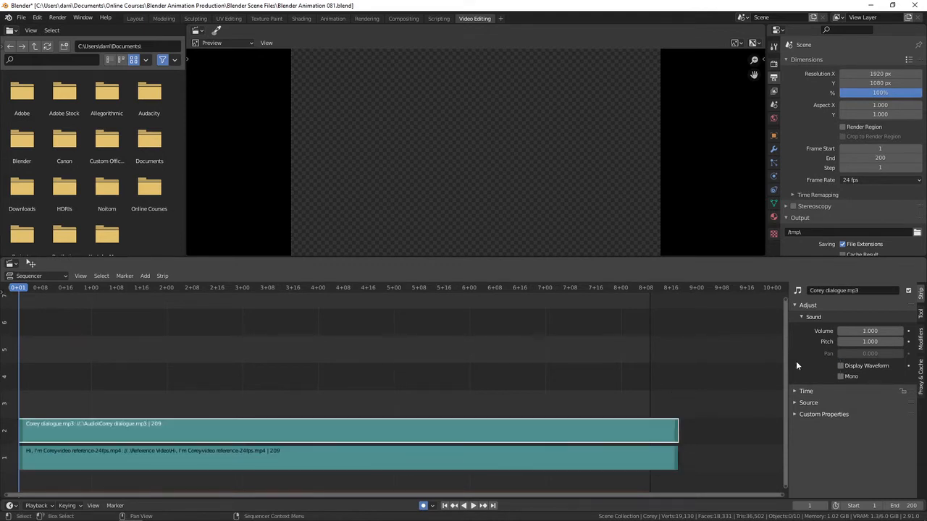
pyautogui.click(841, 367)
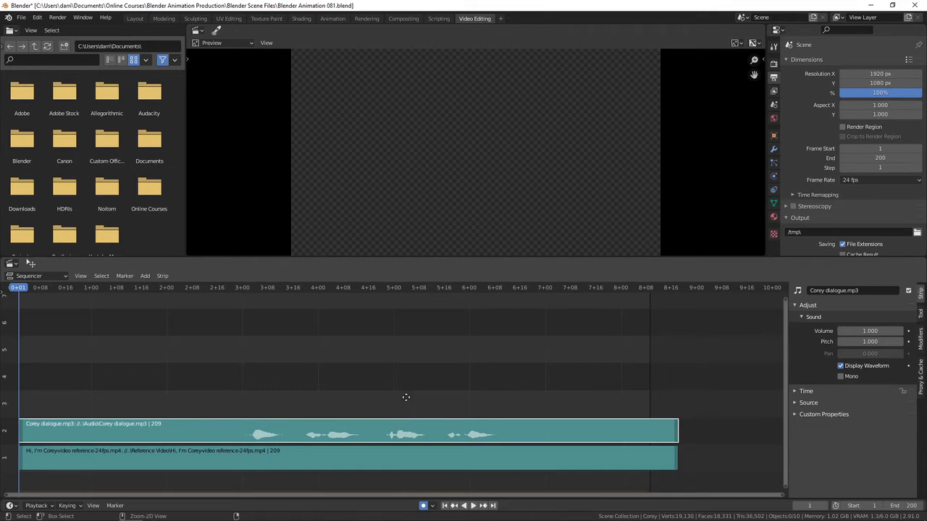
# Enlarge the sound strips and set the reference sound strip's volume to 1 to compare the two waveforms
pyautogui.keyDown('ctrl'); pyautogui.moveTo(406, 398); pyautogui.dragTo(386, 399, button='middle'); pyautogui.keyUp('ctrl')
pyautogui.scroll(2, 386, 399)
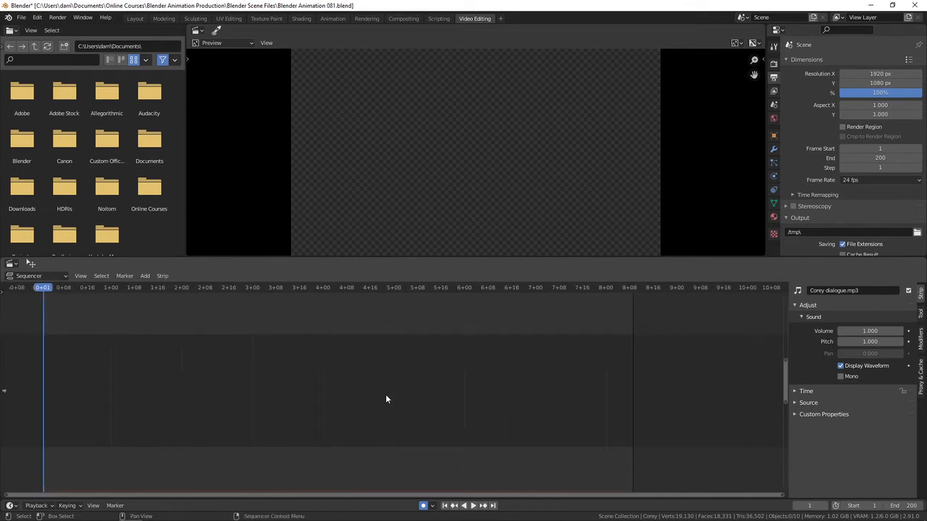
pyautogui.scroll(1, 386, 399)
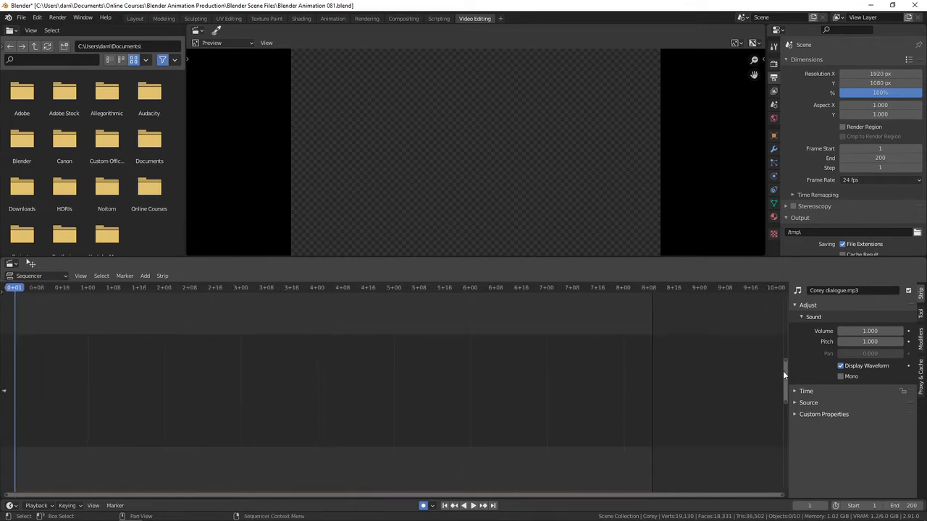
pyautogui.moveTo(783, 371); pyautogui.dragTo(673, 445)
pyautogui.click(427, 440)
pyautogui.click(869, 331)
pyautogui.write('0.0')
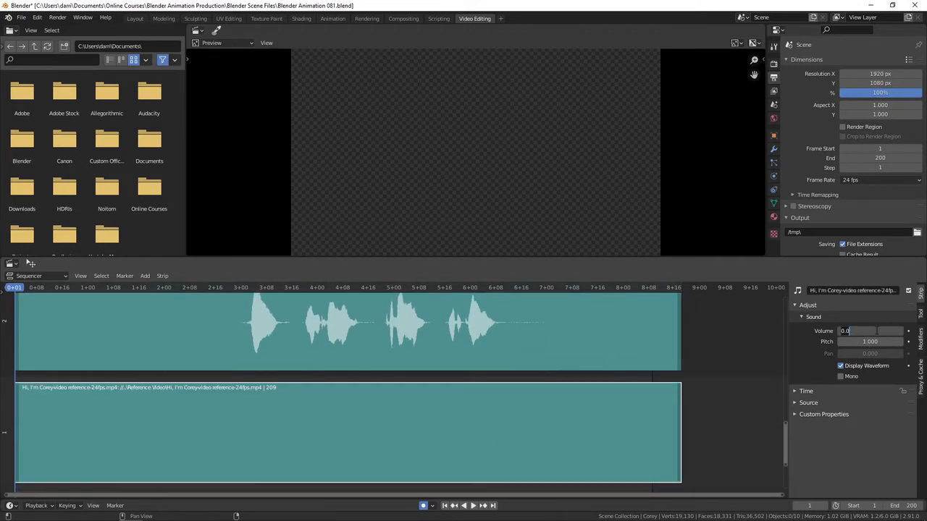
pyautogui.press('BackSpace')
pyautogui.press('BackSpace')
pyautogui.press('BackSpace')
pyautogui.write('1')
pyautogui.press('Return')
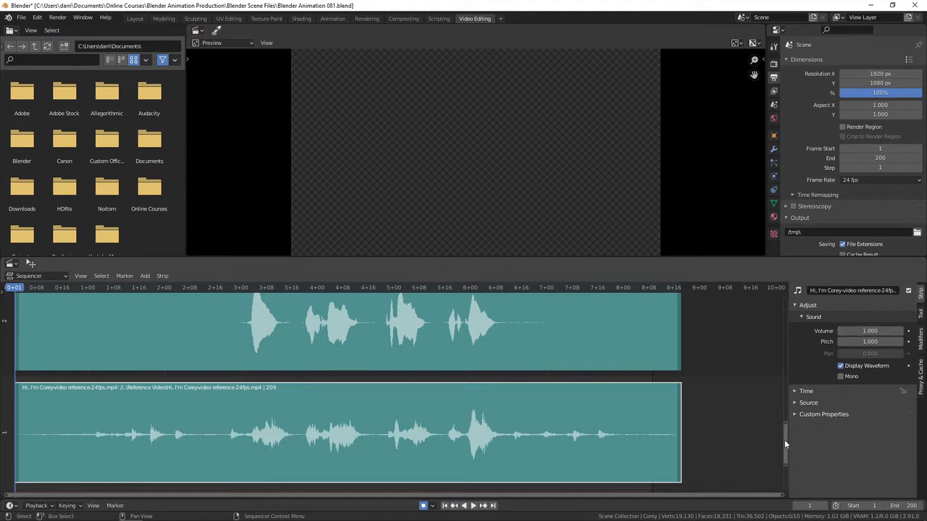
pyautogui.moveTo(784, 440); pyautogui.dragTo(785, 438)
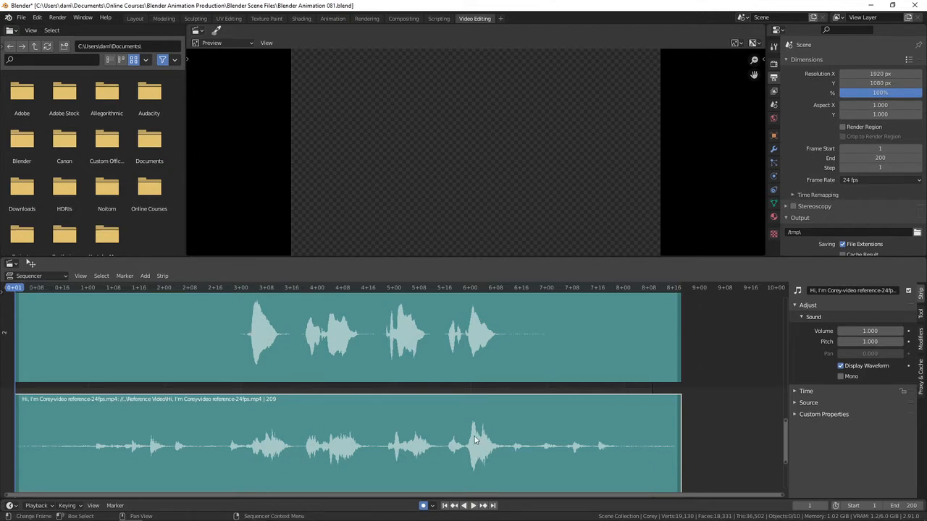
# Delete the reference video's sound strip and move the Corey dialogue.mp3 strip down into channel 1
pyautogui.click(161, 288)
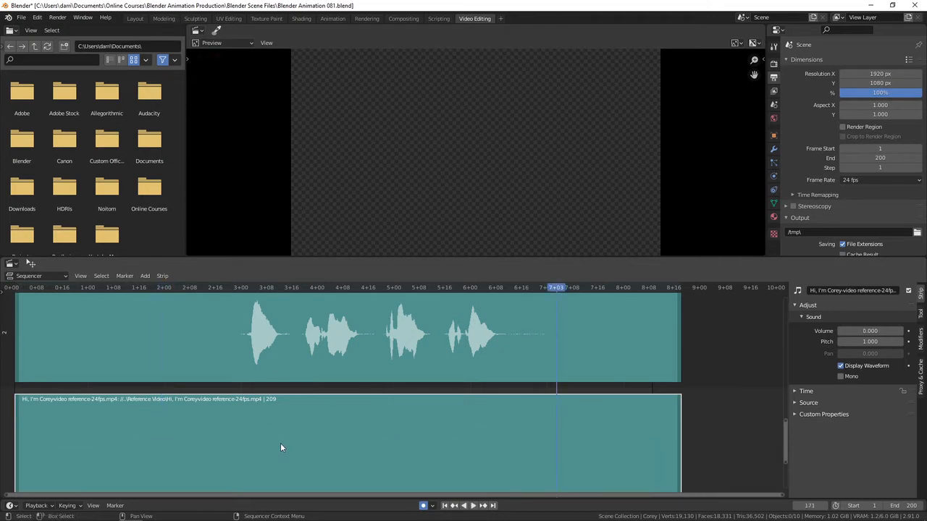
pyautogui.press('Delete')
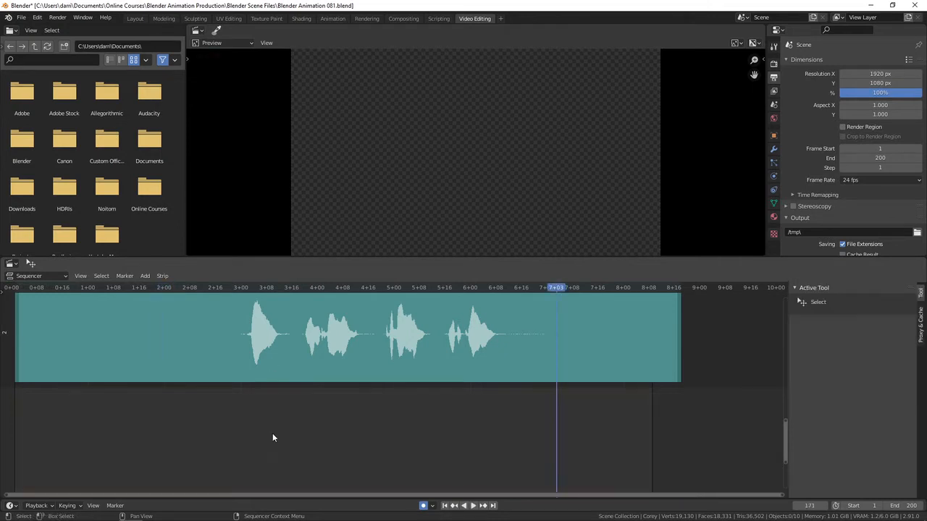
pyautogui.moveTo(189, 354); pyautogui.dragTo(188, 449)
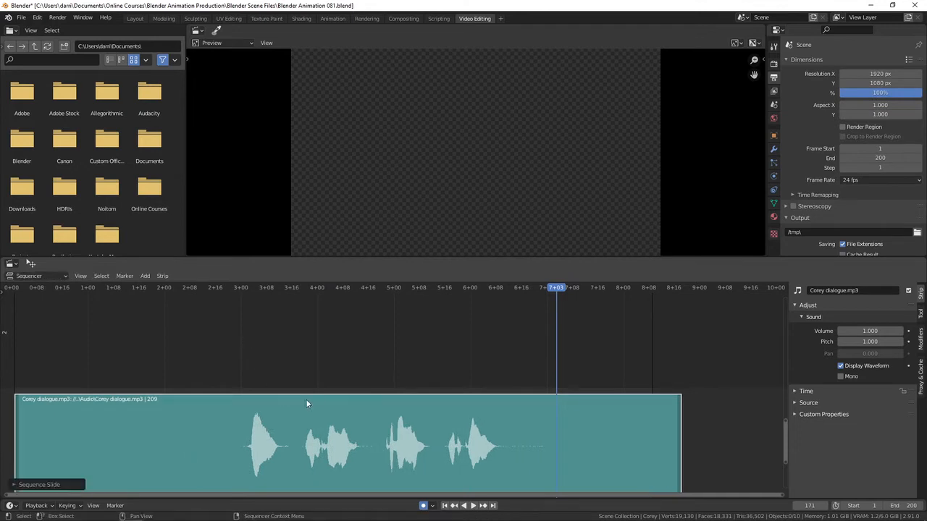
pyautogui.press('Home')
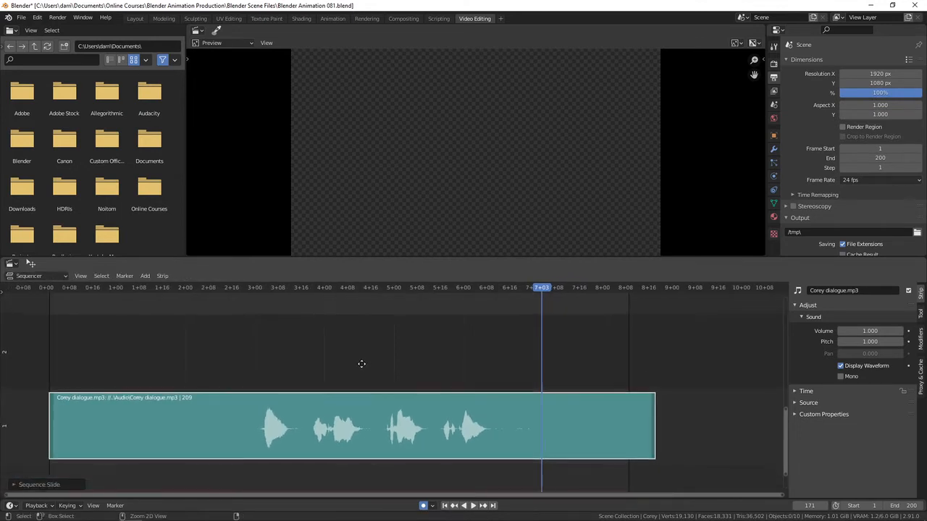
# Switch to the Animation workspace and play the character animation from frame 1 to review it with the dialogue
pyautogui.click(332, 18)
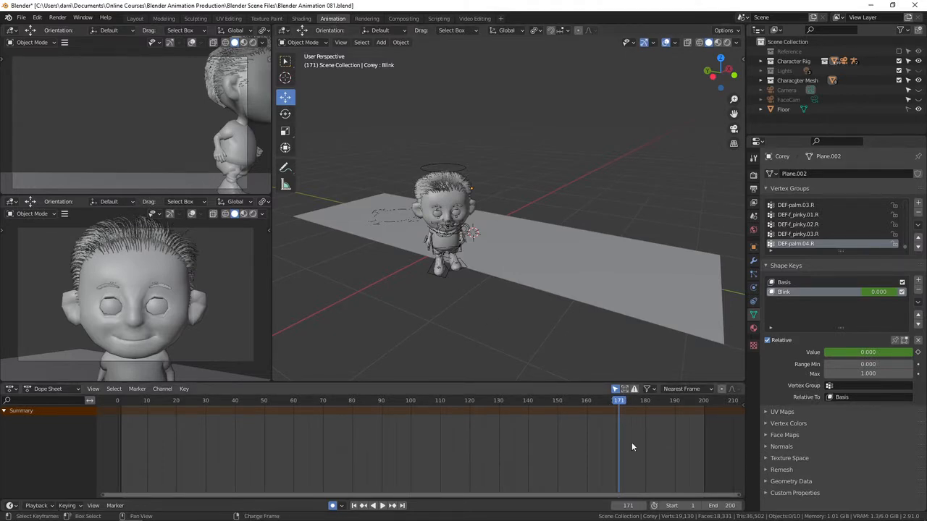
pyautogui.hotkey('shift', 'Left')
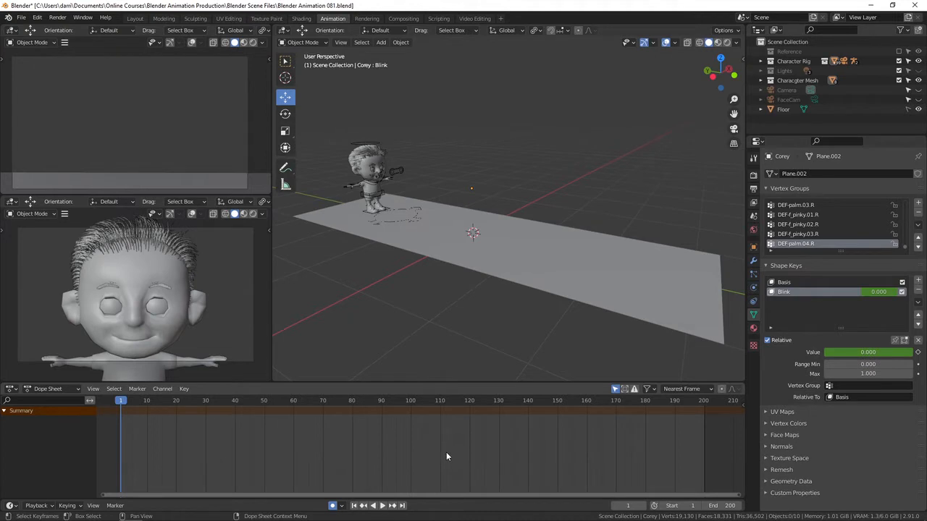
pyautogui.press('space')
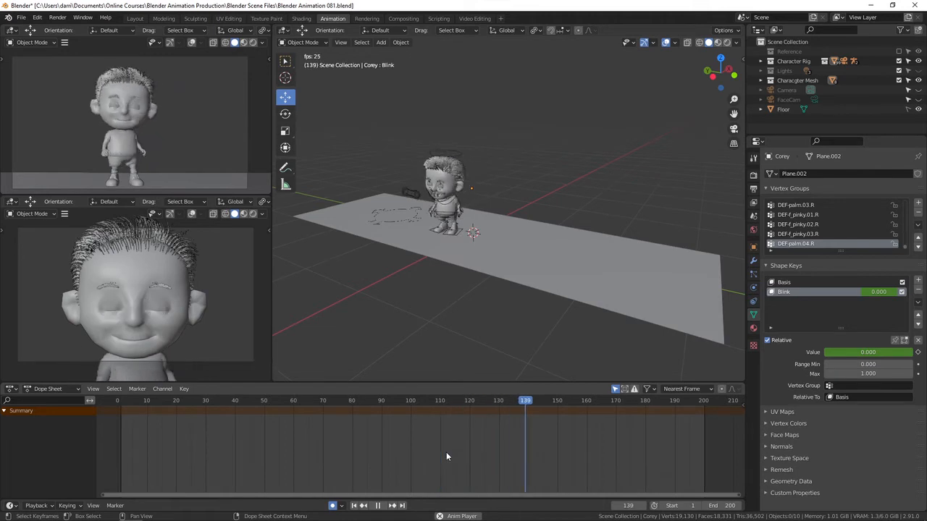
pyautogui.press('Escape')
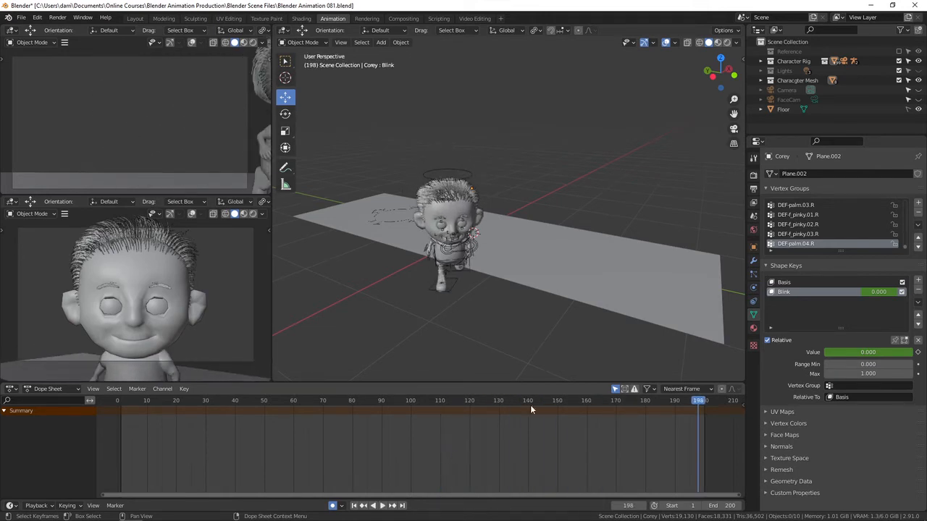
pyautogui.moveTo(699, 402); pyautogui.dragTo(324, 438)
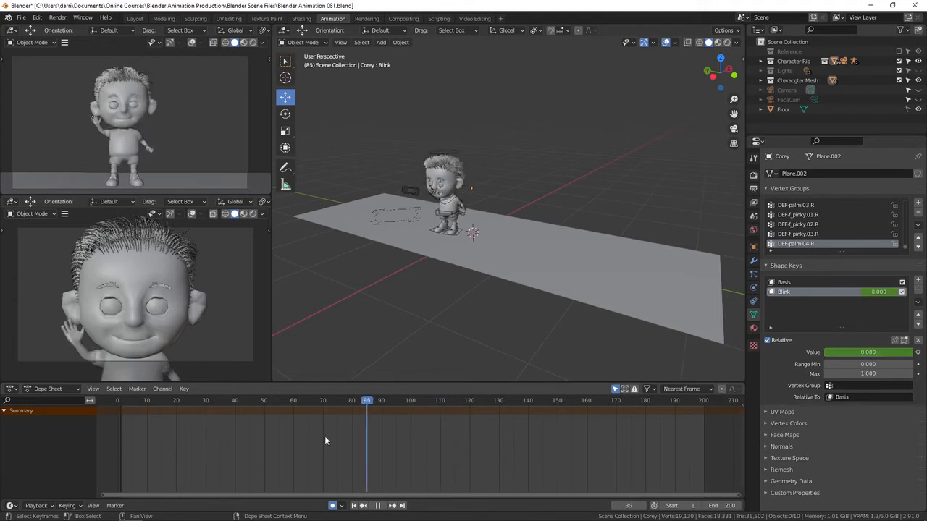
pyautogui.press('Escape')
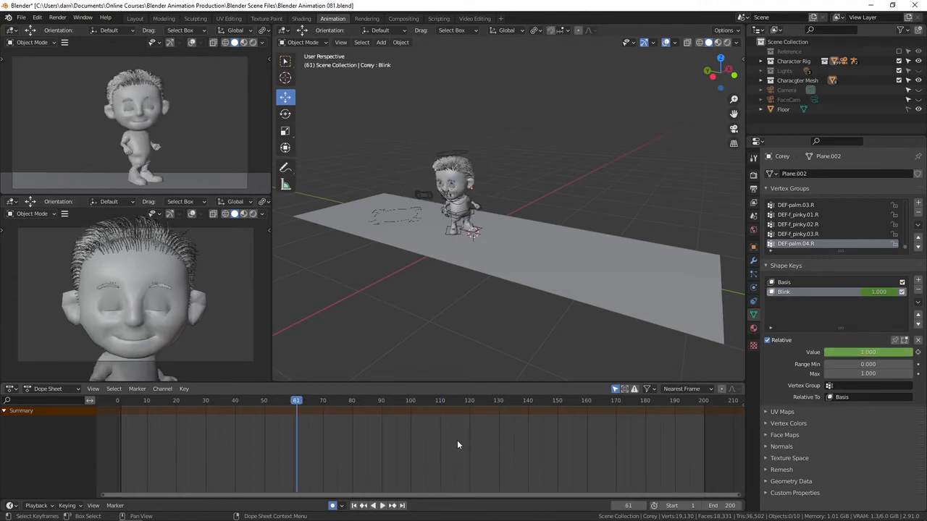
# Enable audio scrubbing in the playback settings and test it by moving through the dialogue from about frame 60
pyautogui.click(38, 505)
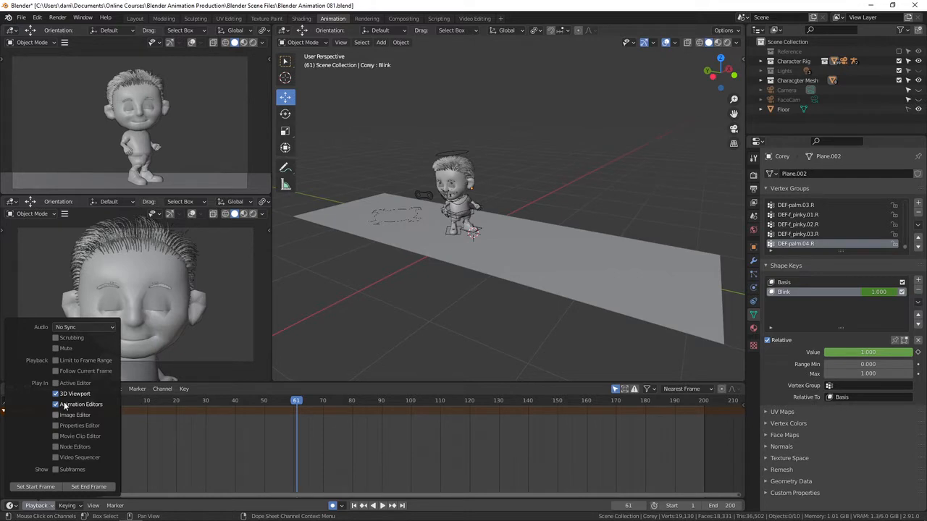
pyautogui.click(56, 337)
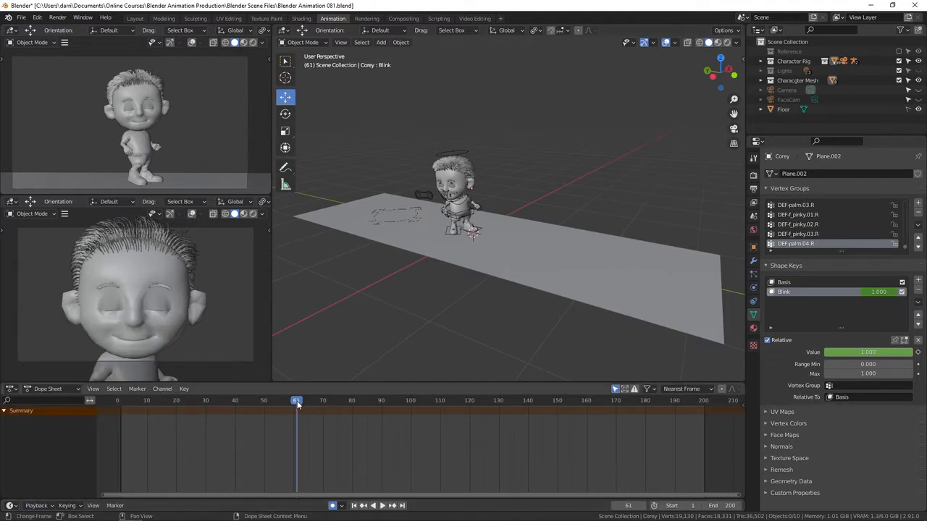
pyautogui.press('space')
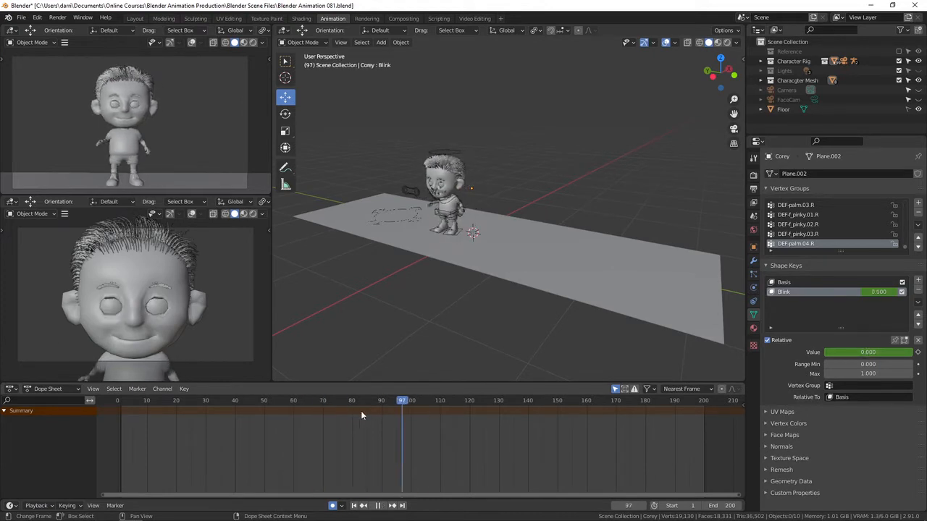
pyautogui.click(272, 402)
pyautogui.moveTo(272, 419); pyautogui.dragTo(292, 418)
pyautogui.press('space')
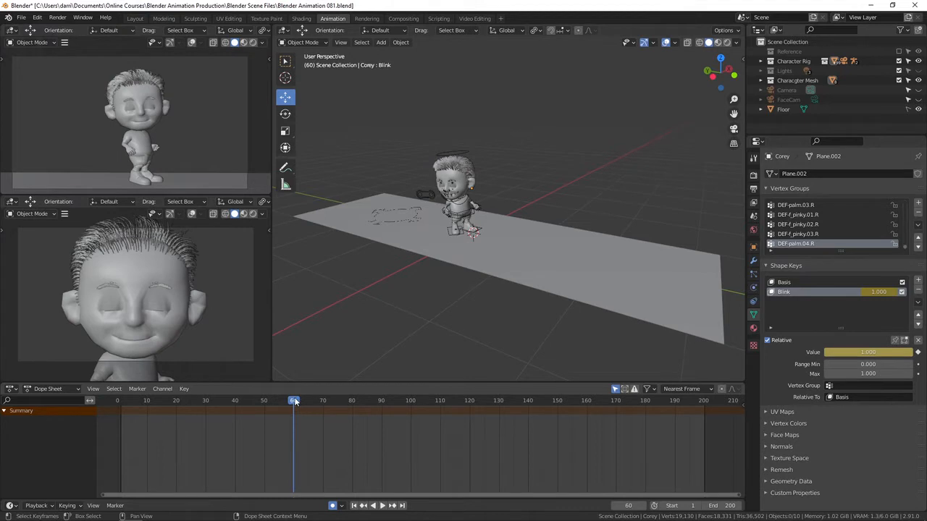
pyautogui.press('space')
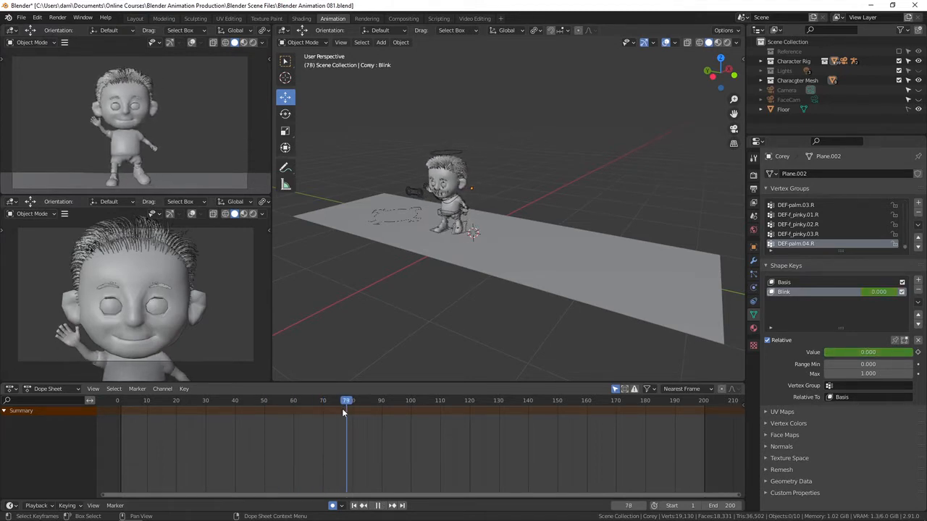
# Go to frame 74, select the rig's nose_master control and focus the main 3D view on the character's face
pyautogui.moveTo(343, 409)
pyautogui.mouseDown()
pyautogui.moveTo(323, 410)
pyautogui.moveTo(335, 413)
pyautogui.mouseUp()
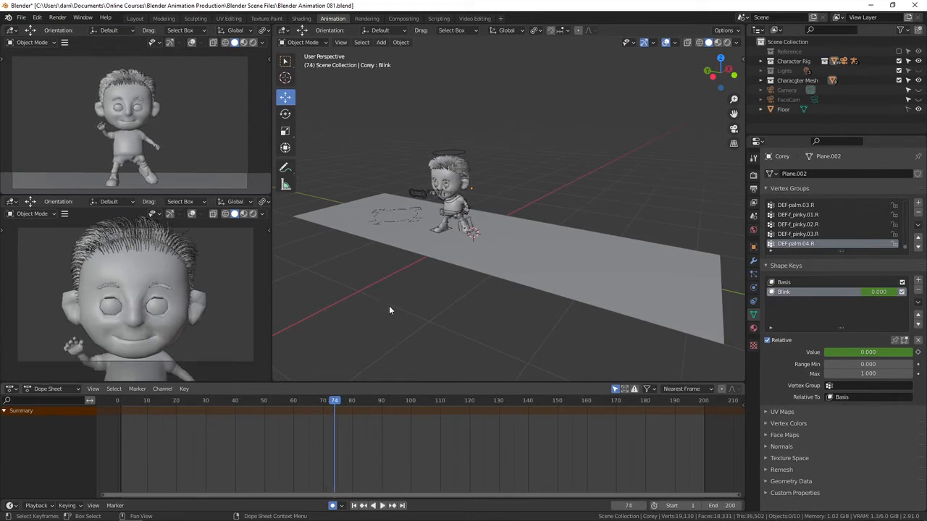
pyautogui.click(469, 233)
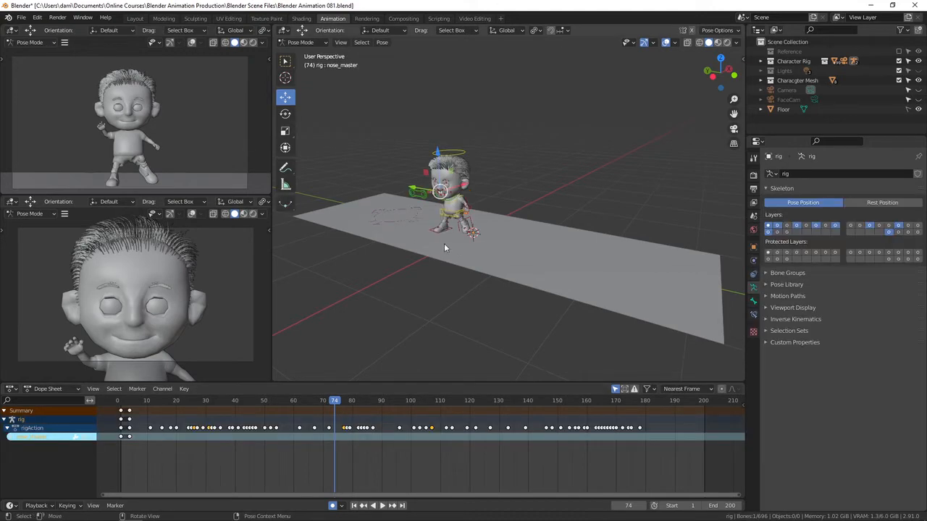
pyautogui.press('KP_Decimal')
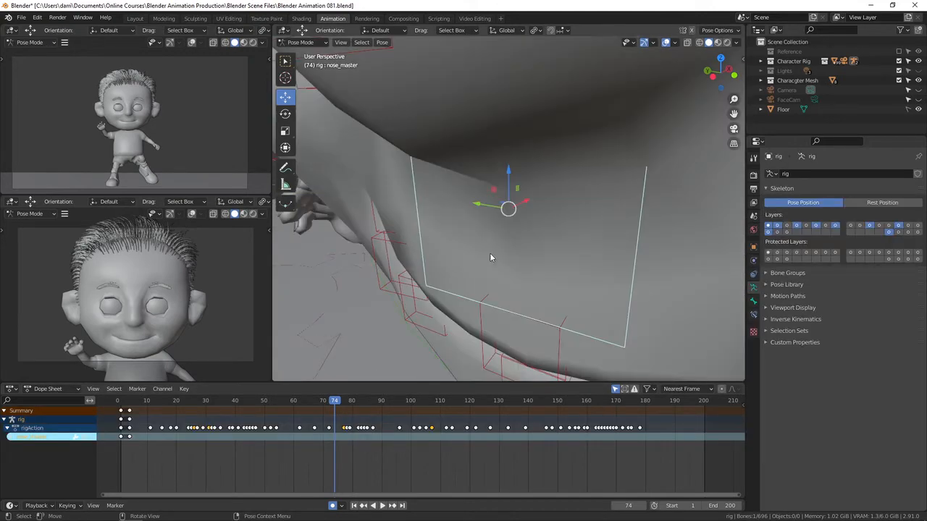
pyautogui.scroll(-12, 491, 256)
pyautogui.moveTo(491, 257); pyautogui.dragTo(511, 239, button='middle')
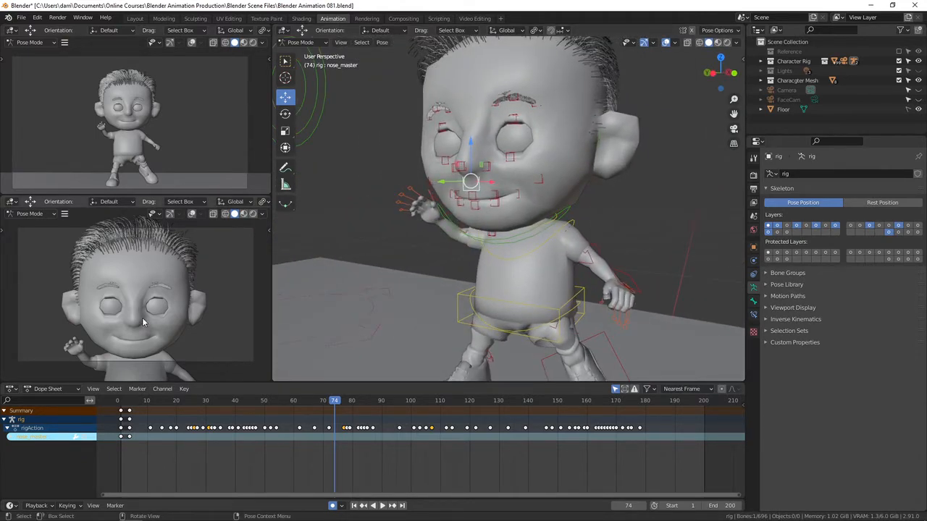
# Show the viewport overlays in the face close-up camera view so its rig controls are displayed
pyautogui.click(192, 216)
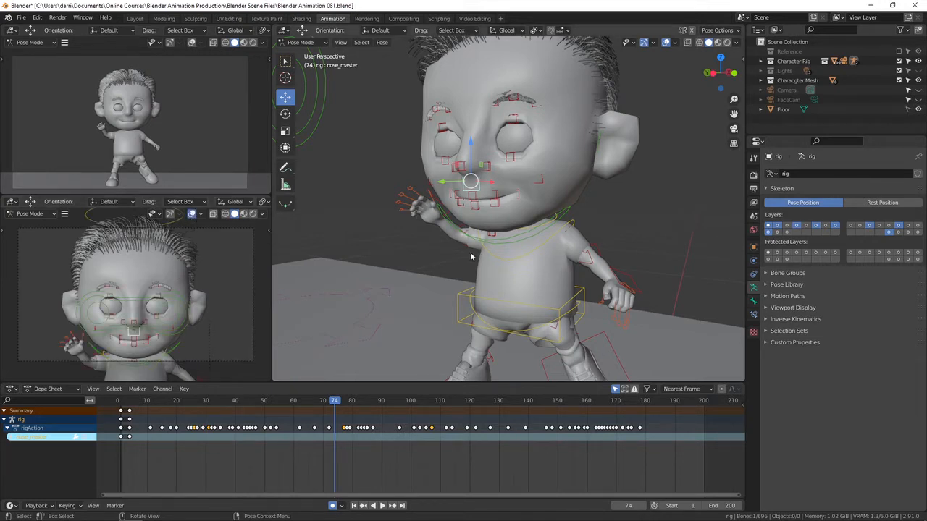
pyautogui.moveTo(474, 257); pyautogui.dragTo(506, 259, button='middle')
pyautogui.scroll(5, 465, 269)
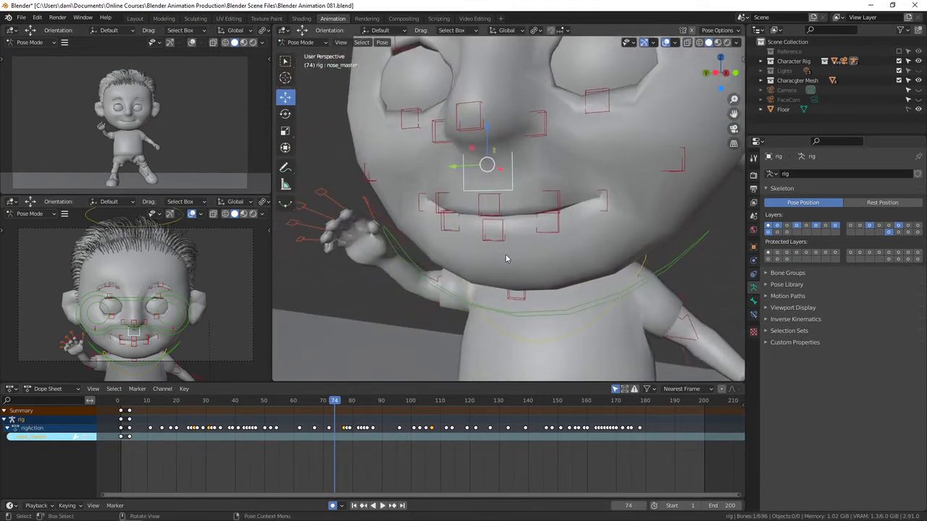
pyautogui.click(500, 206)
pyautogui.keyDown('shift'); pyautogui.click(557, 205); pyautogui.keyUp('shift')
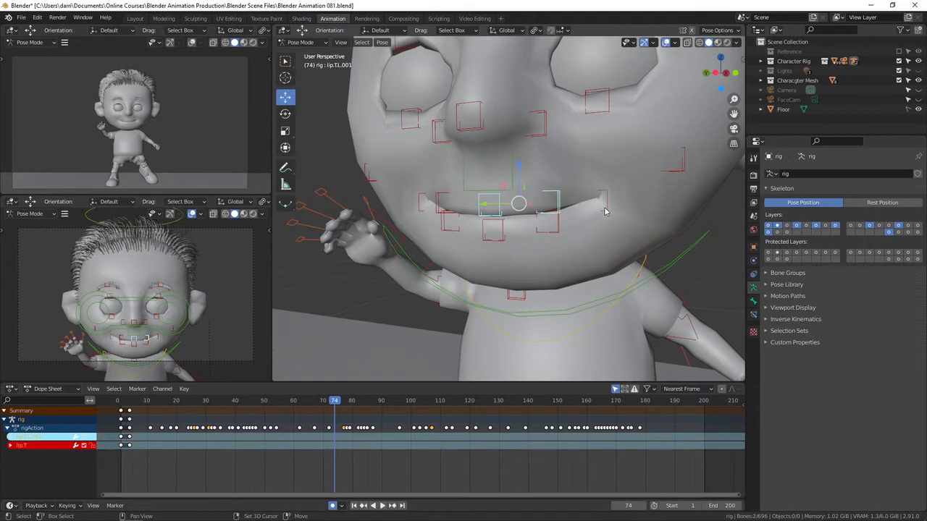
pyautogui.click(555, 228)
# Select all eight lip controls around the mouth, including both corners, and slightly enlarge the Dope Sheet area
pyautogui.click(602, 207)
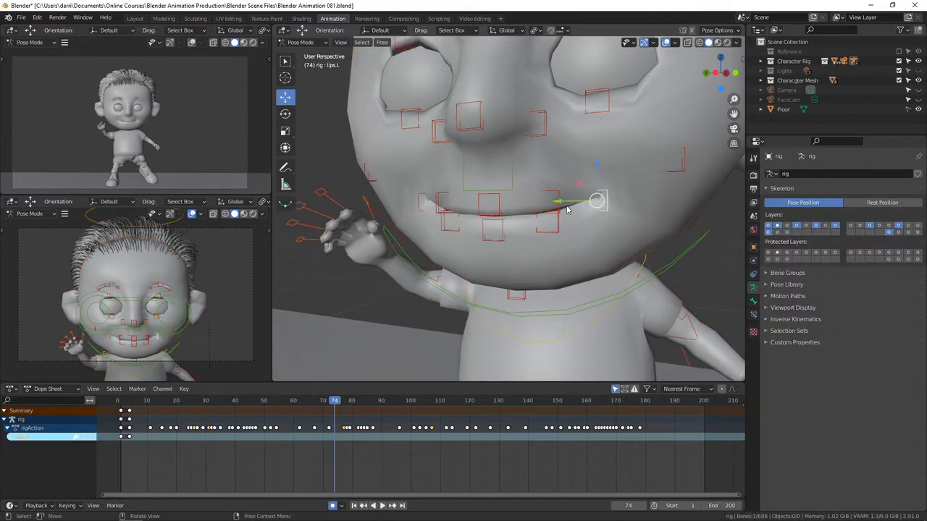
pyautogui.keyDown('shift'); pyautogui.click(558, 203); pyautogui.keyUp('shift')
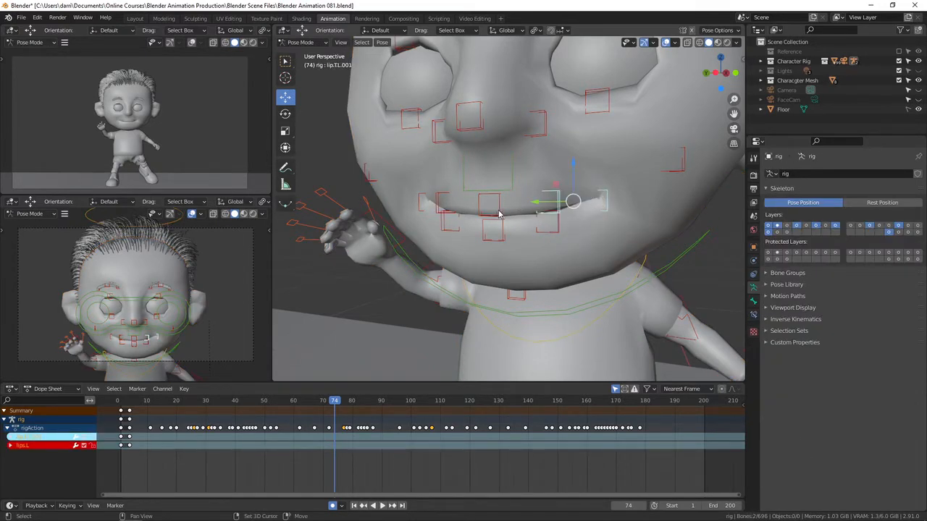
pyautogui.keyDown('shift'); pyautogui.click(495, 212); pyautogui.keyUp('shift')
pyautogui.keyDown('shift'); pyautogui.click(440, 210); pyautogui.keyUp('shift')
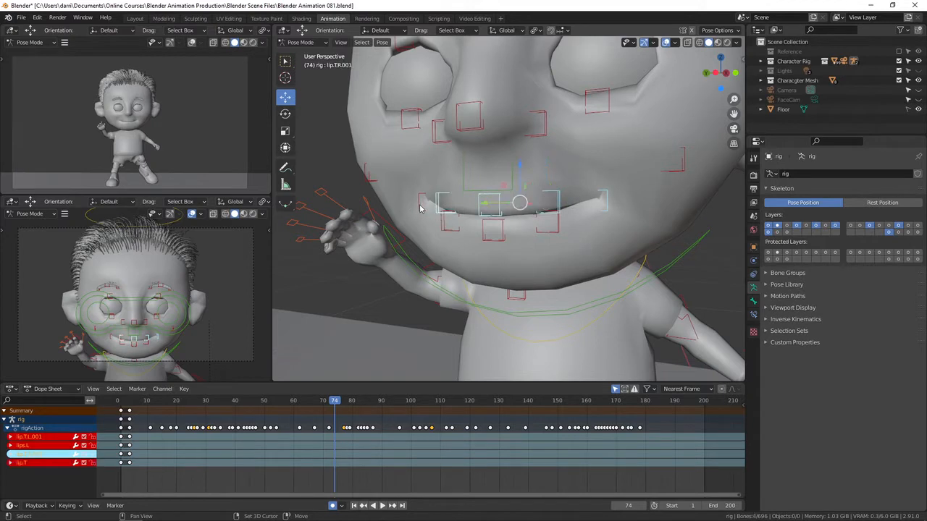
pyautogui.keyDown('shift'); pyautogui.click(421, 205); pyautogui.keyUp('shift')
pyautogui.keyDown('shift'); pyautogui.click(444, 227); pyautogui.keyUp('shift')
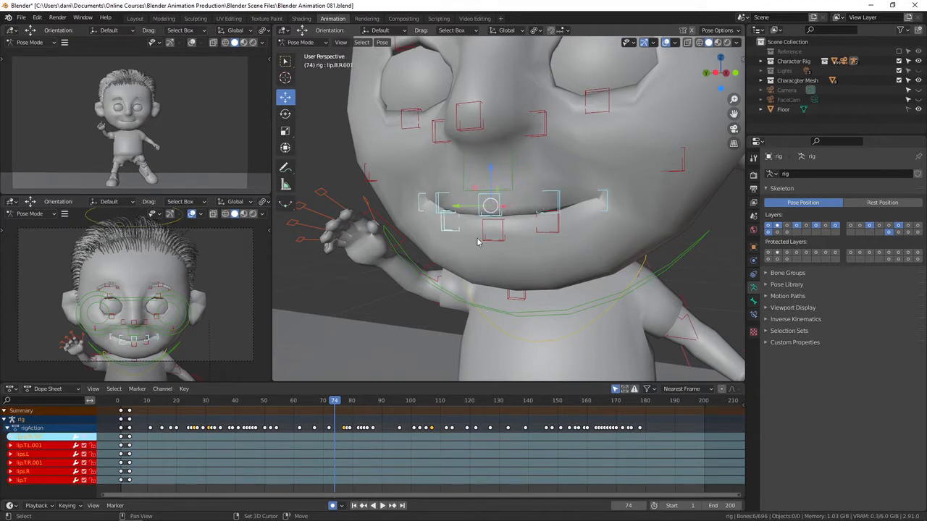
pyautogui.keyDown('shift'); pyautogui.click(486, 236); pyautogui.keyUp('shift')
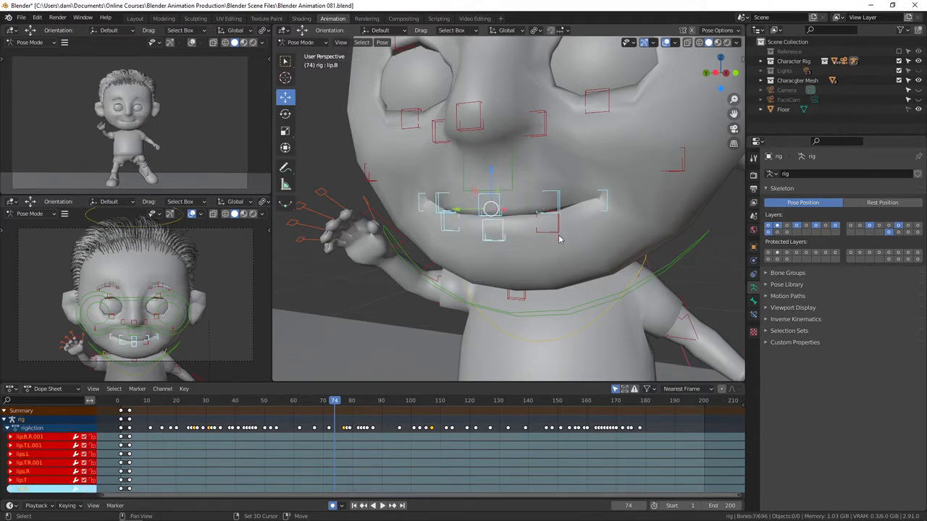
pyautogui.keyDown('shift'); pyautogui.click(555, 233); pyautogui.keyUp('shift')
pyautogui.moveTo(440, 246); pyautogui.dragTo(508, 284, button='middle')
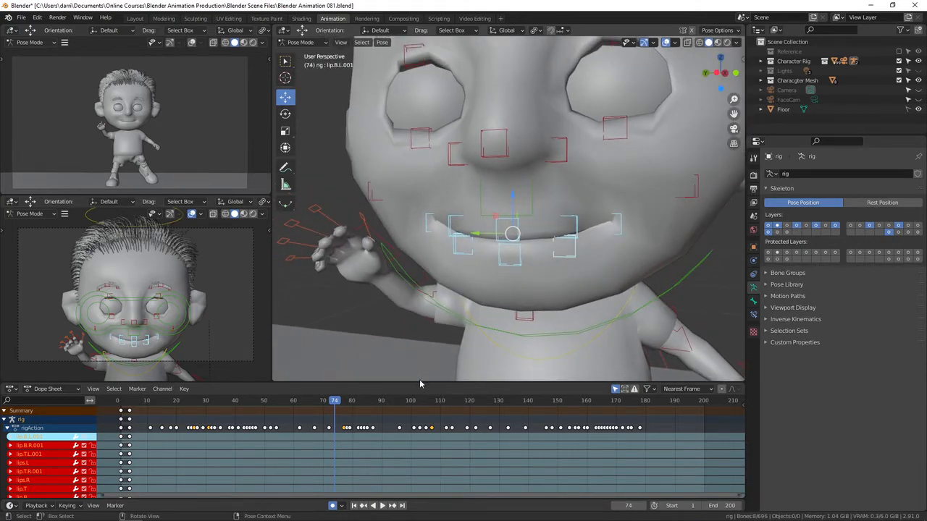
pyautogui.moveTo(420, 384); pyautogui.dragTo(424, 372)
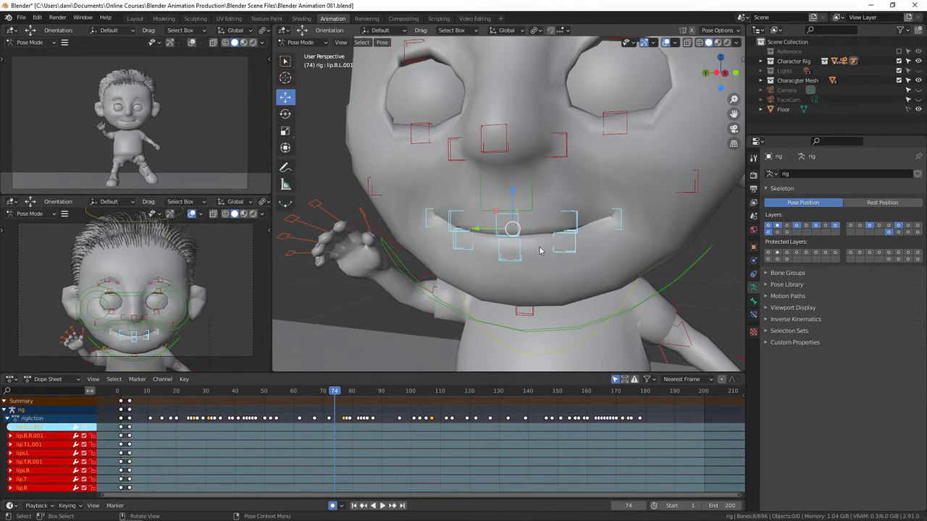
# Search the add-on preferences for "bone", review the Bone Selection Sets details and make sure the add-on is enabled
pyautogui.click(766, 334)
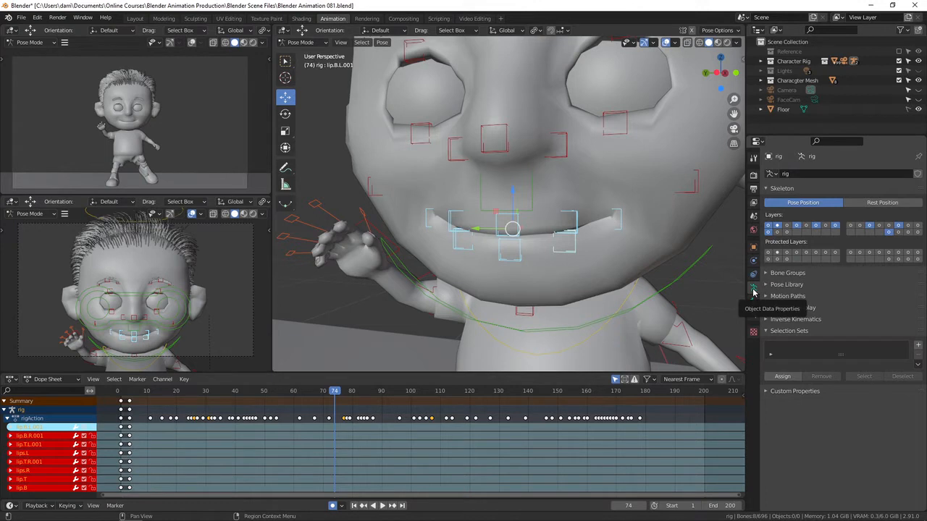
pyautogui.click(766, 332)
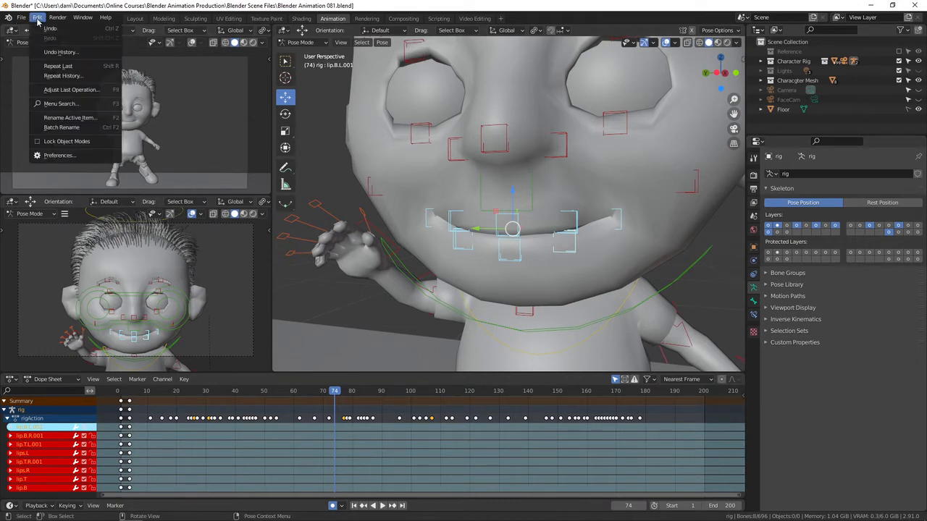
pyautogui.click(60, 156)
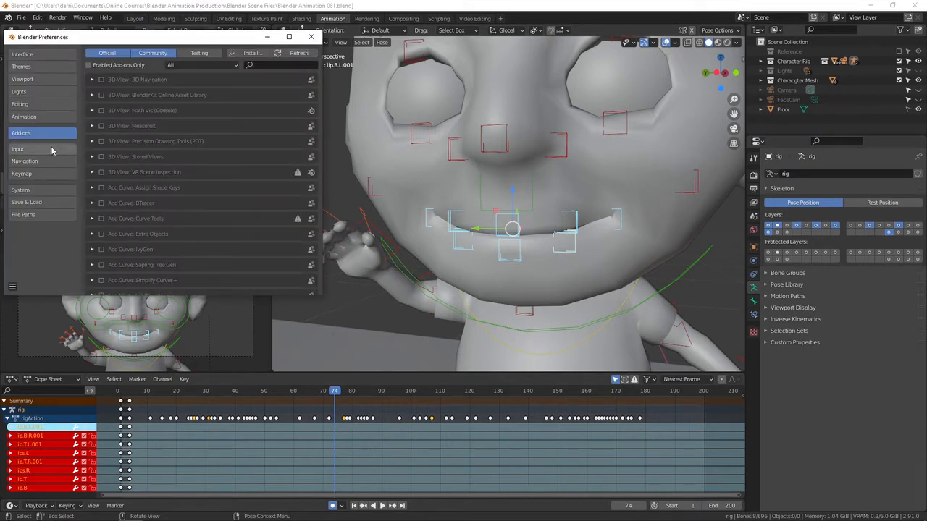
pyautogui.click(272, 66)
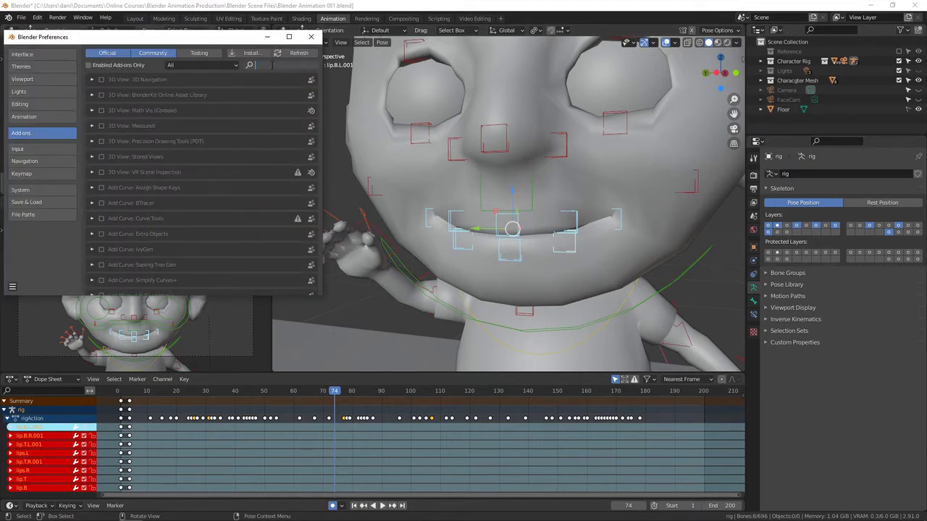
pyautogui.write('bone')
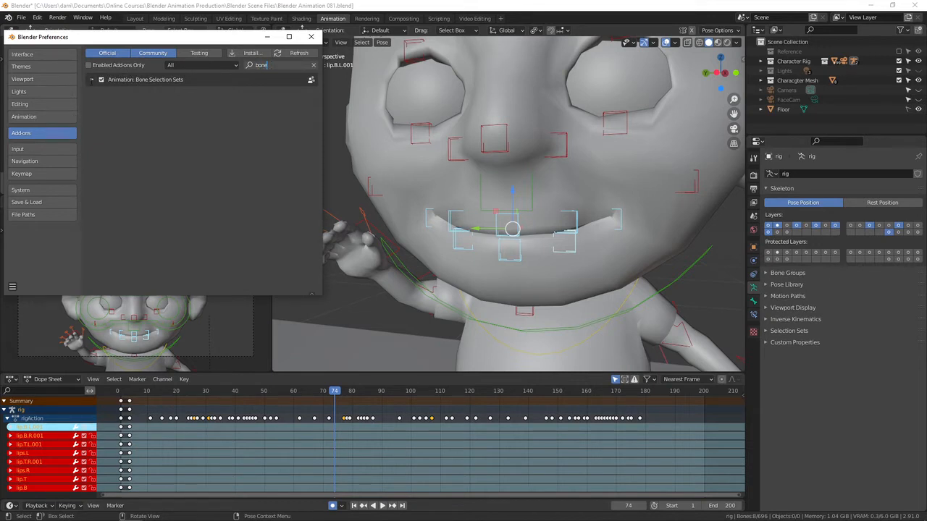
pyautogui.click(90, 81)
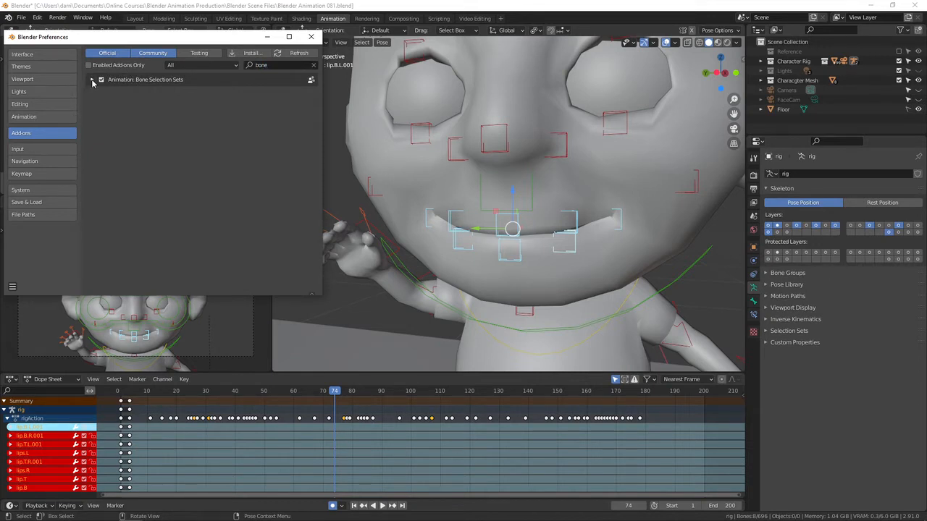
pyautogui.click(92, 81)
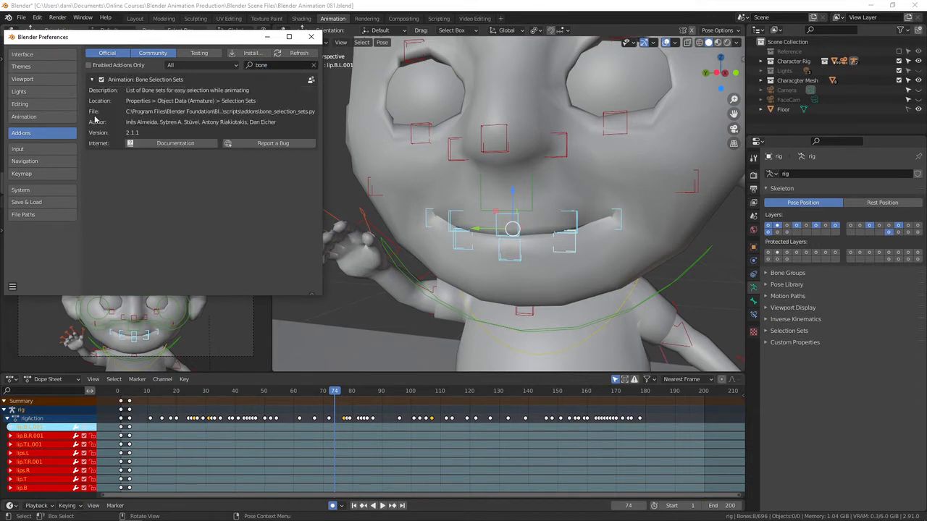
pyautogui.click(101, 79)
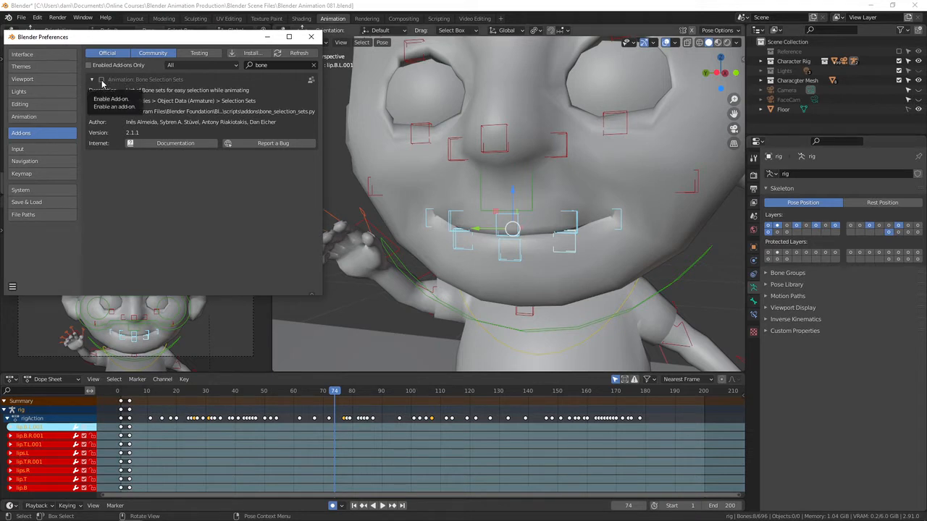
pyautogui.click(102, 79)
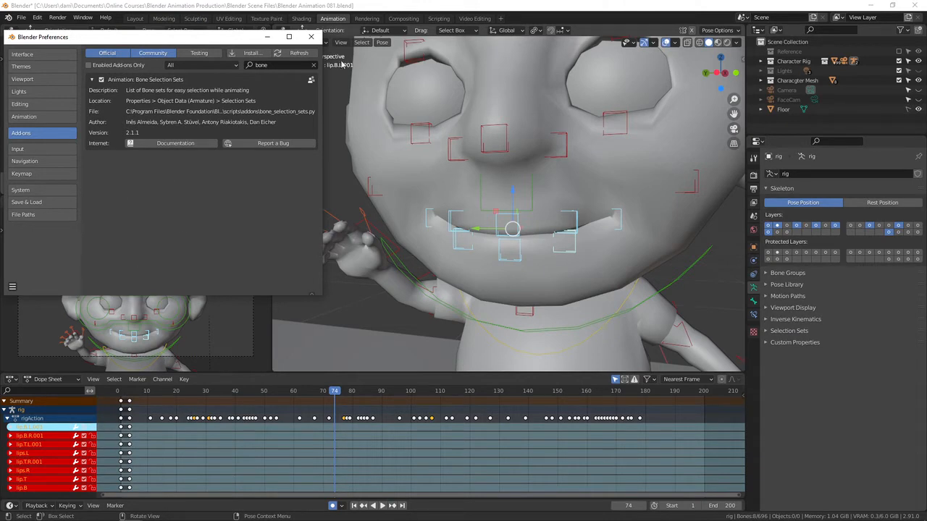
pyautogui.click(310, 36)
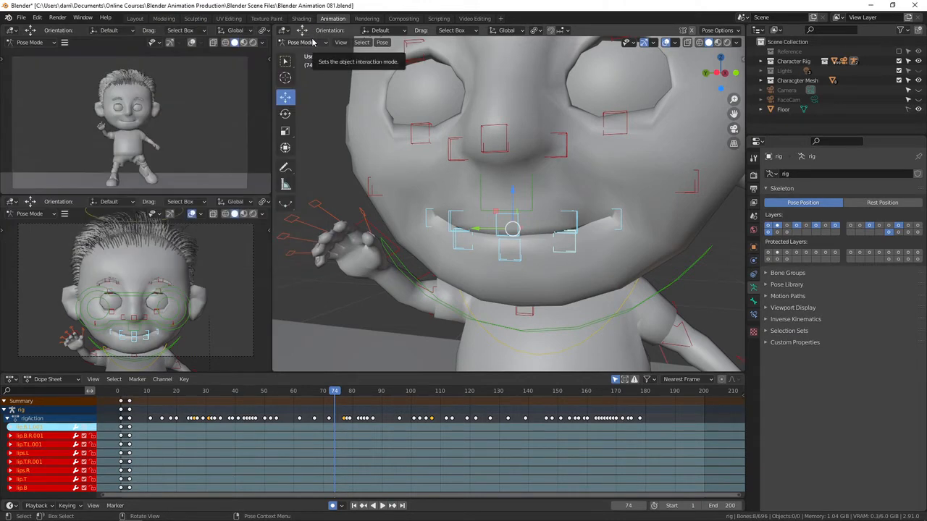
# Create a bone selection set named Mouth and assign the selected lip controls to it
pyautogui.click(766, 331)
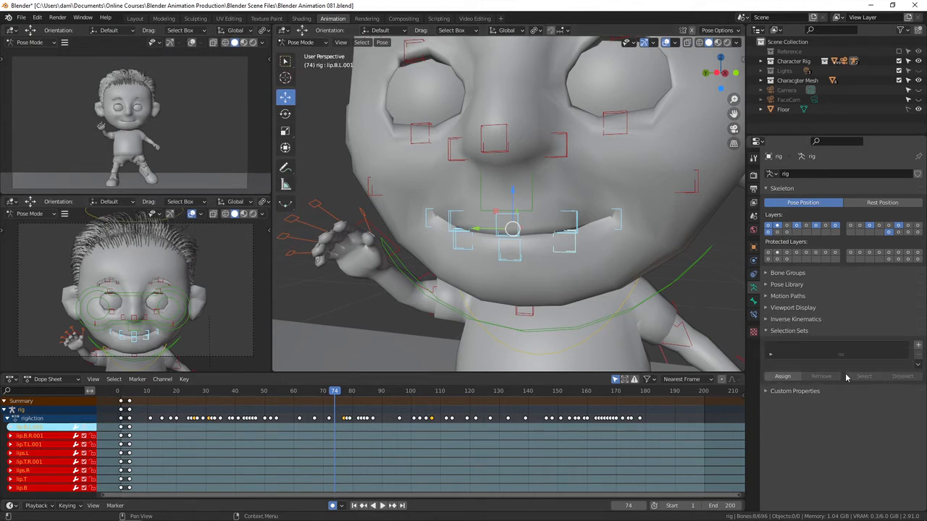
pyautogui.click(919, 346)
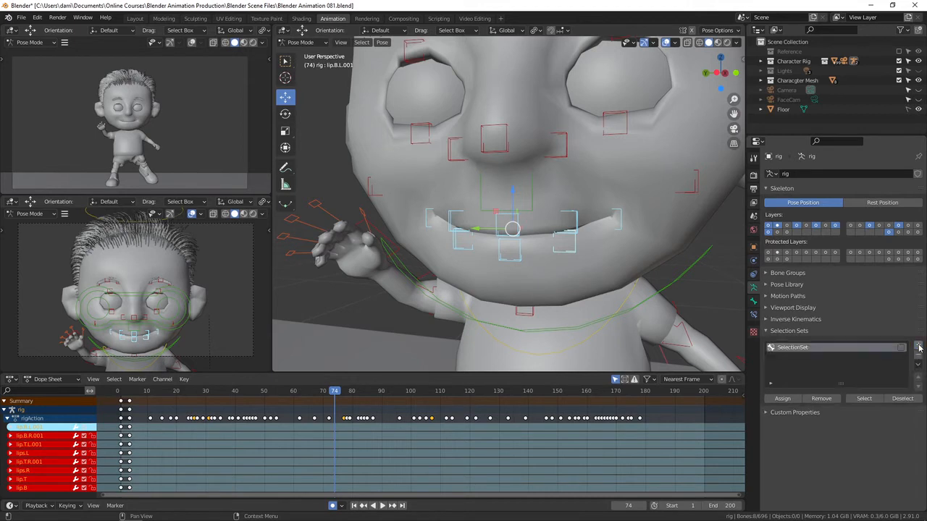
pyautogui.doubleClick(807, 349)
pyautogui.write('Mouth')
pyautogui.click(783, 399)
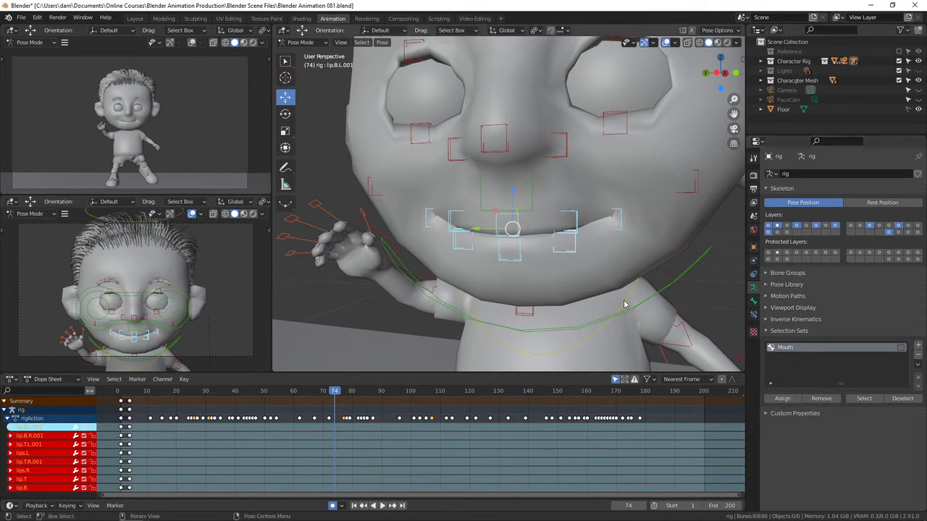
# Deselect all bones and reselect the lip controls through the Mouth selection set to test it
pyautogui.hotkey('alt', 'a')
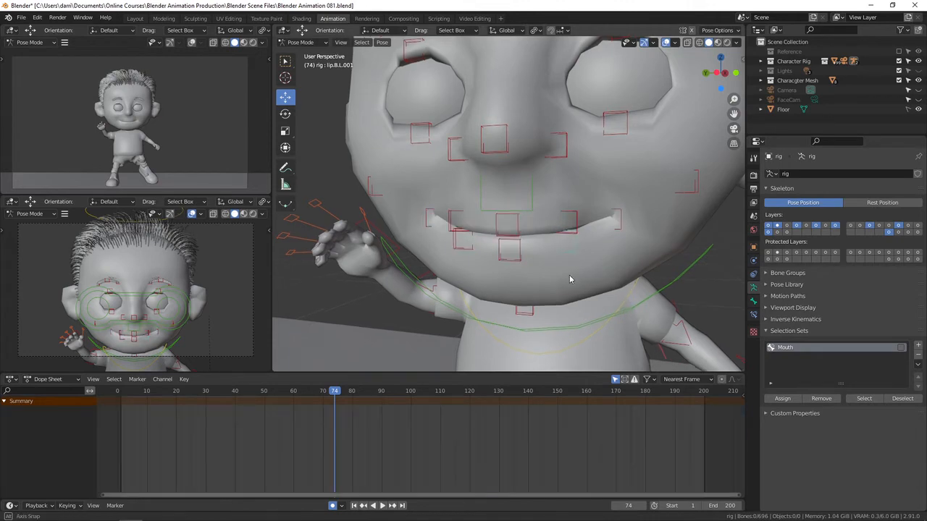
pyautogui.moveTo(569, 279); pyautogui.dragTo(594, 275, button='middle')
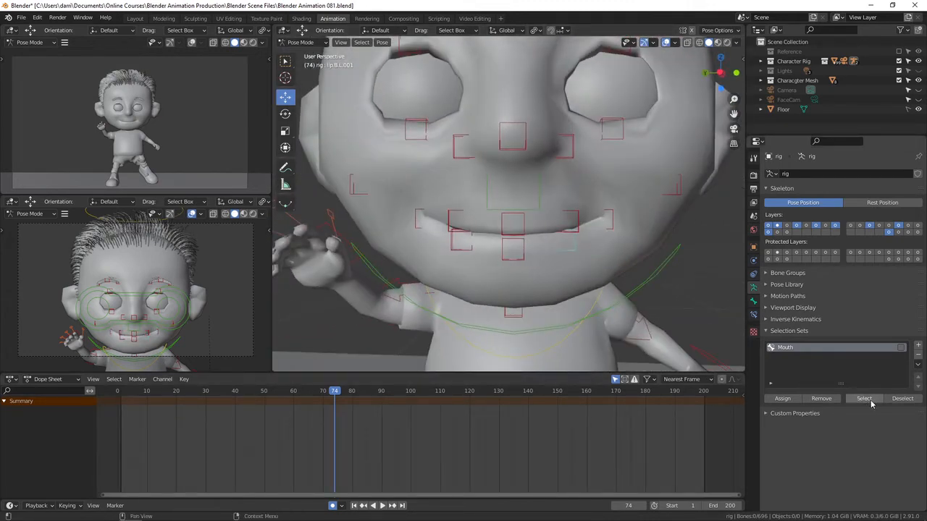
pyautogui.click(865, 399)
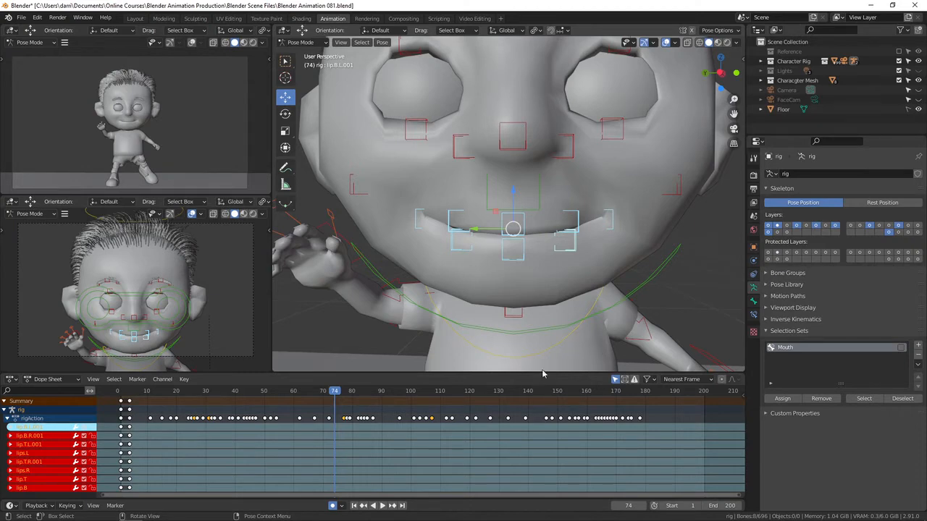
pyautogui.scroll(-4, 590, 286)
pyautogui.moveTo(590, 286); pyautogui.dragTo(517, 241, button='middle')
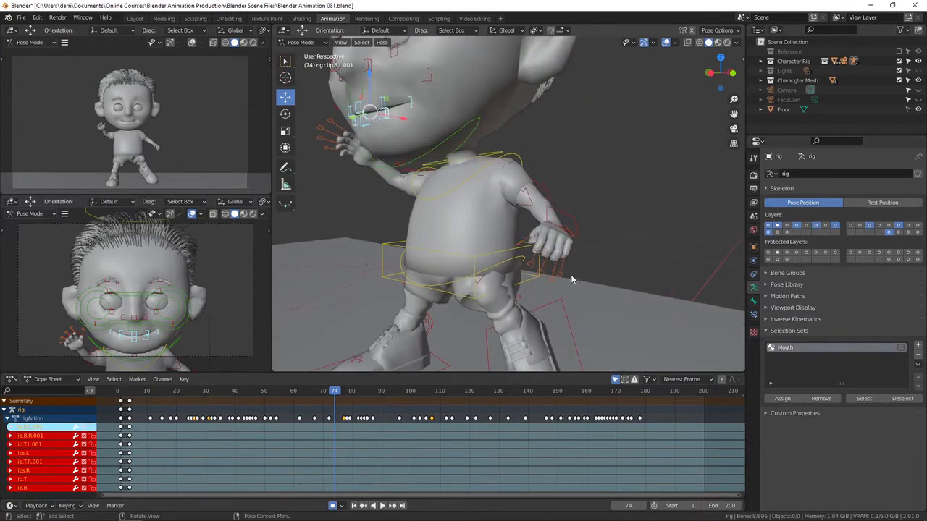
pyautogui.moveTo(569, 271); pyautogui.dragTo(470, 210, button='middle')
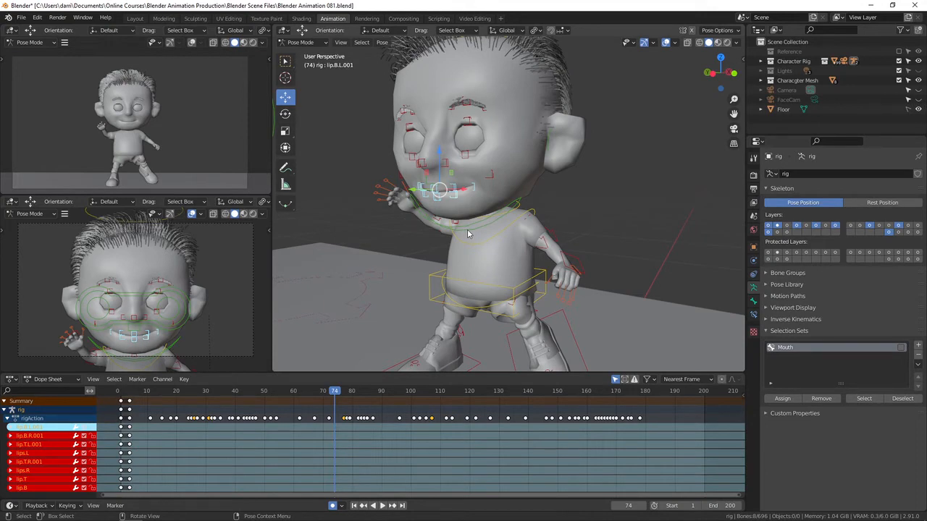
pyautogui.moveTo(468, 233); pyautogui.dragTo(492, 285, button='middle')
pyautogui.scroll(4, 536, 229)
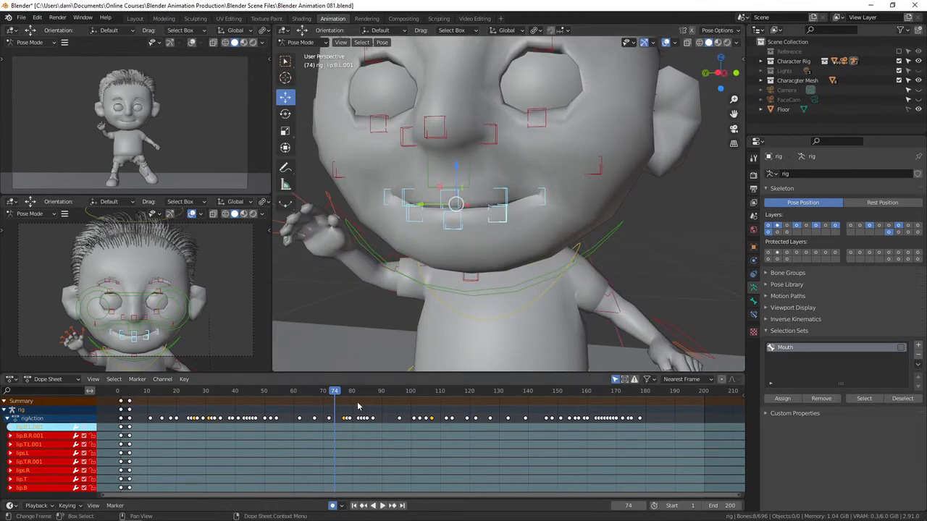
# Go to frame 72 and add the jaw_master control below the chin to the selected lip controls
pyautogui.moveTo(336, 392)
pyautogui.mouseDown()
pyautogui.moveTo(310, 392)
pyautogui.moveTo(347, 392)
pyautogui.moveTo(314, 400)
pyautogui.moveTo(338, 399)
pyautogui.moveTo(329, 400)
pyautogui.mouseUp()
pyautogui.moveTo(446, 311); pyautogui.dragTo(537, 270, button='middle')
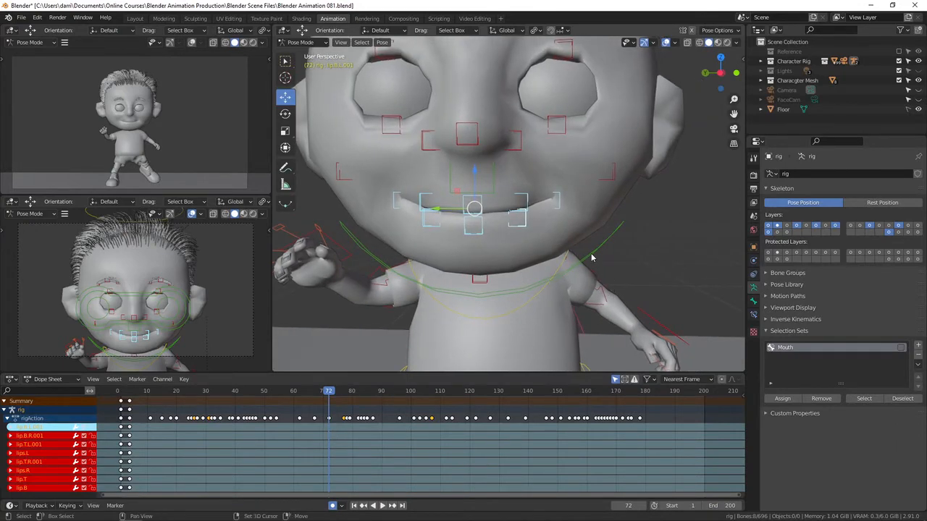
pyautogui.click(623, 287)
pyautogui.moveTo(653, 289); pyautogui.dragTo(557, 300, button='middle')
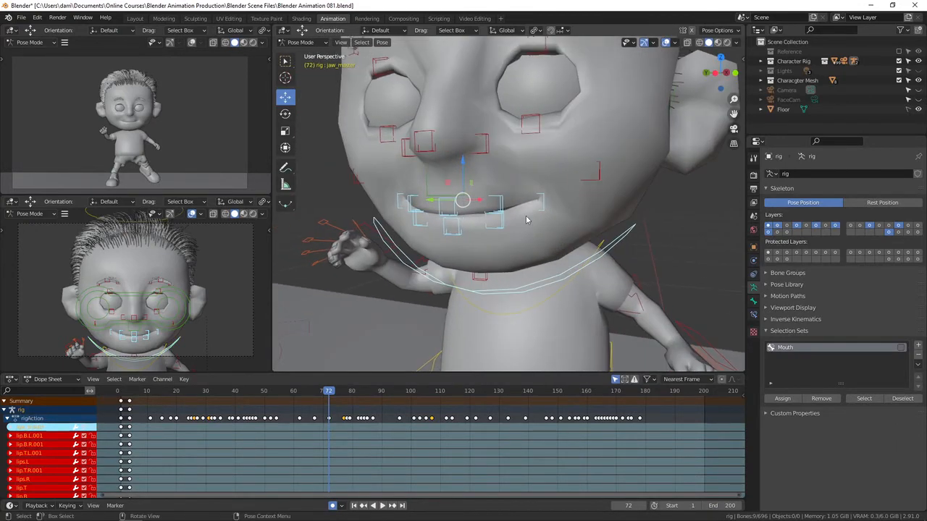
# Insert a Location, Rotation & Scale keyframe for the selected lip controls and jaw_master at frame 72
pyautogui.moveTo(397, 221); pyautogui.dragTo(449, 287, button='middle')
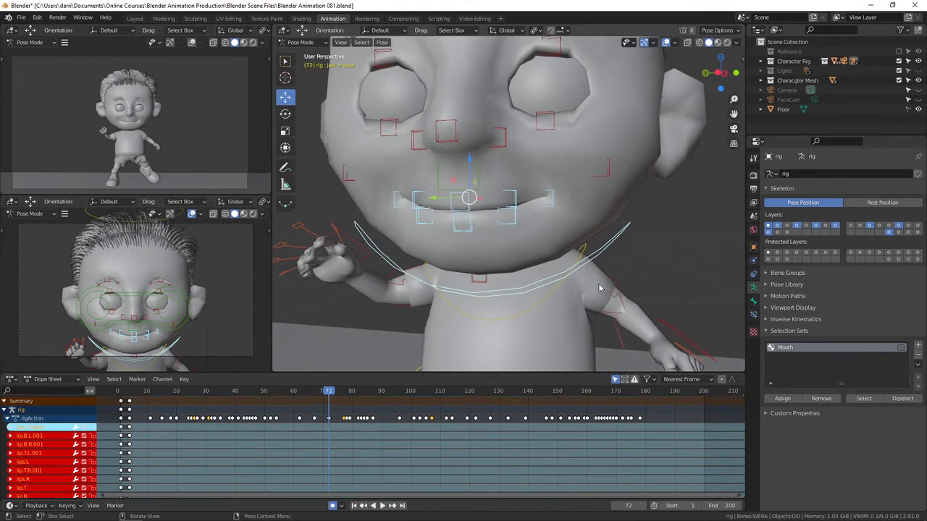
pyautogui.press('i')
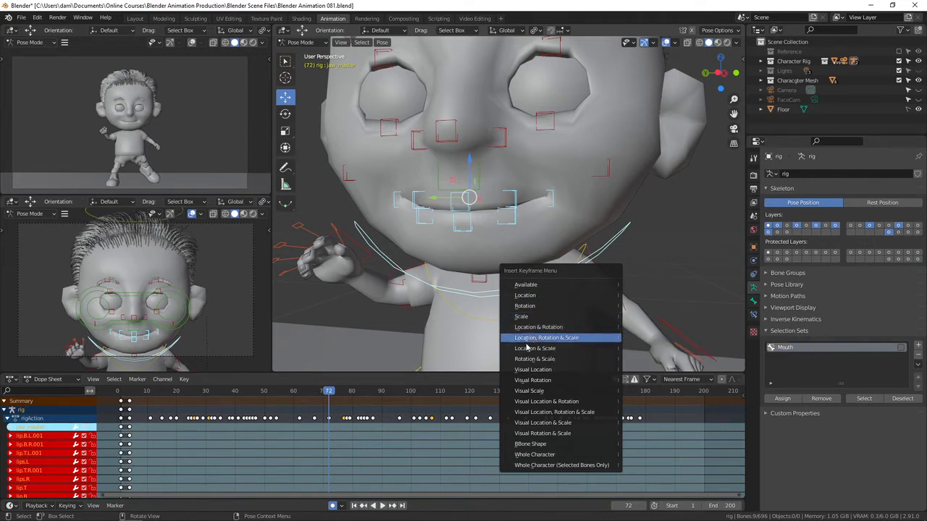
pyautogui.click(574, 338)
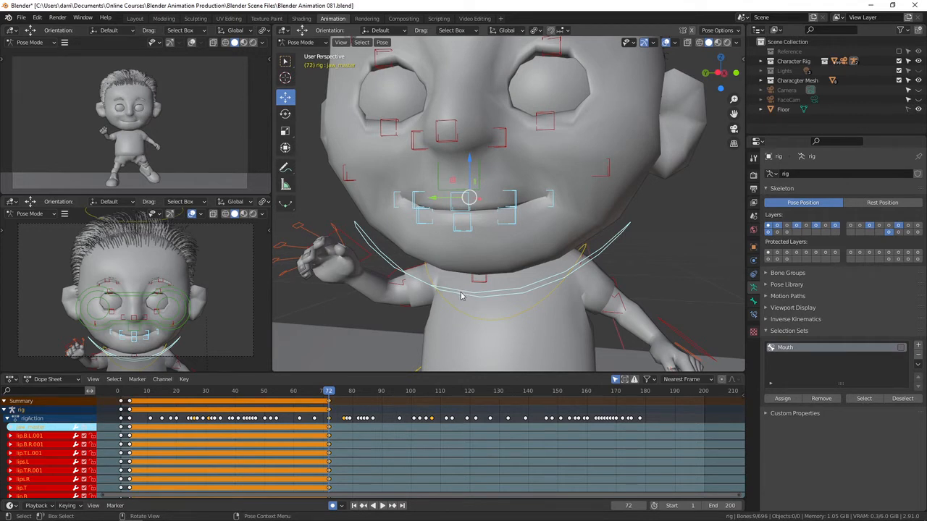
# Scrub through the dialogue just after frame 72 and stop at frame 77 for the next mouth pose
pyautogui.scroll(4, 462, 294)
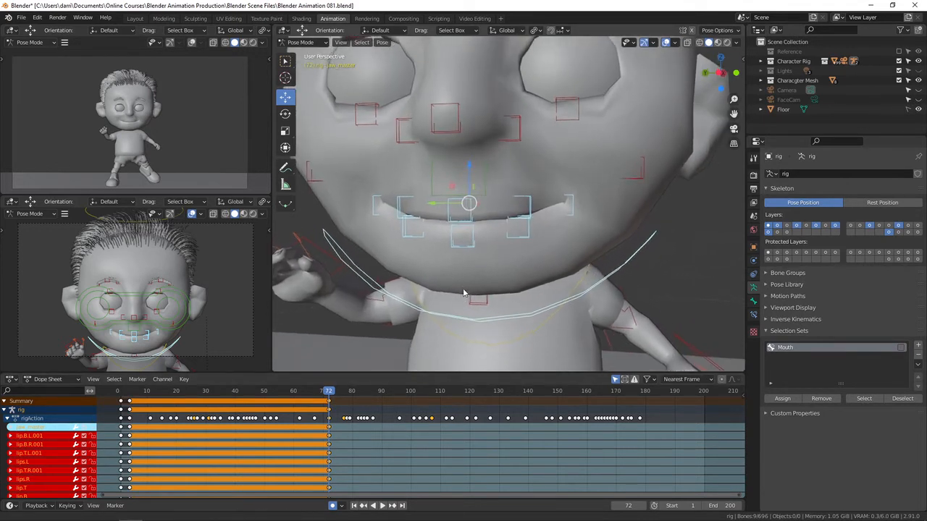
pyautogui.keyDown('shift'); pyautogui.moveTo(463, 292); pyautogui.dragTo(466, 284, button='middle'); pyautogui.keyUp('shift')
pyautogui.press('space')
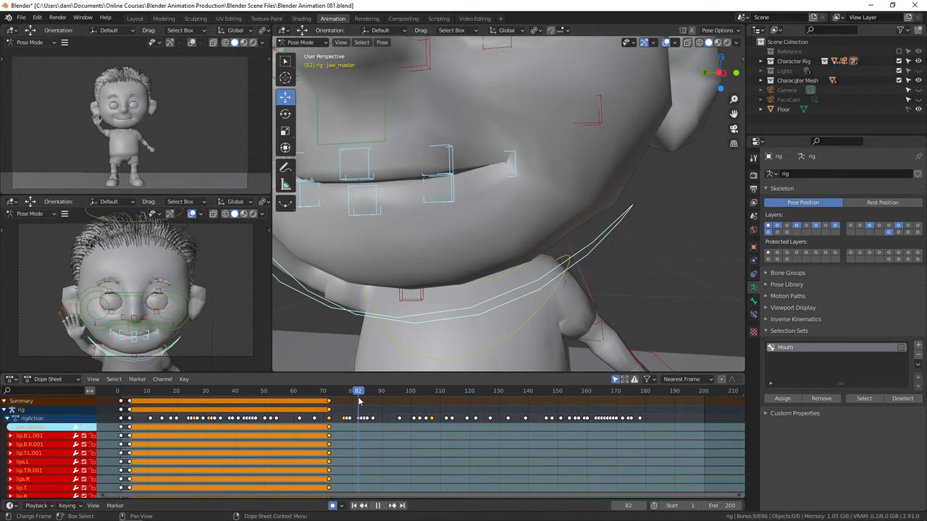
pyautogui.moveTo(359, 401); pyautogui.dragTo(345, 403)
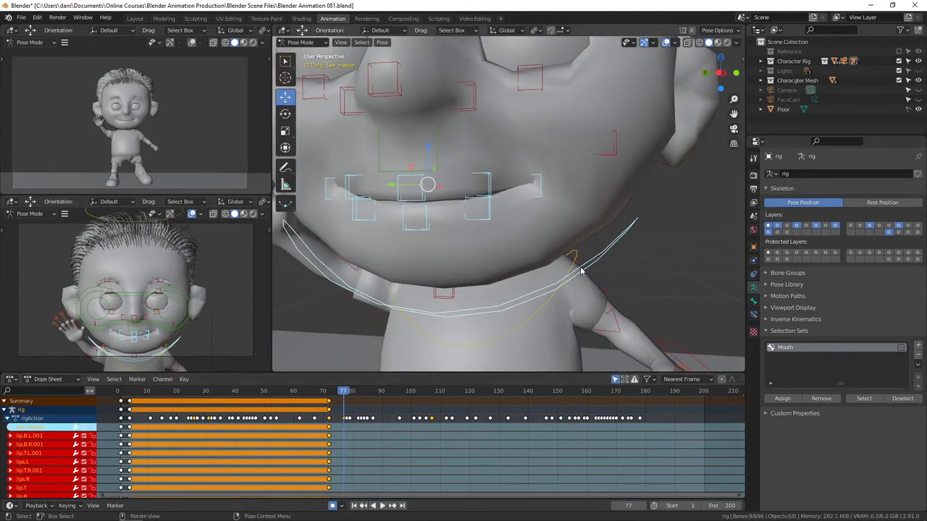
pyautogui.press('space')
pyautogui.keyDown('shift'); pyautogui.moveTo(490, 274); pyautogui.dragTo(525, 264, button='middle'); pyautogui.keyUp('shift')
# Select only the jaw_master control and set up the Rotate tool with Local transform orientation
pyautogui.click(537, 295)
pyautogui.moveTo(581, 292); pyautogui.dragTo(558, 291, button='middle')
pyautogui.scroll(-1, 558, 291)
pyautogui.scroll(-1, 558, 290)
pyautogui.click(285, 114)
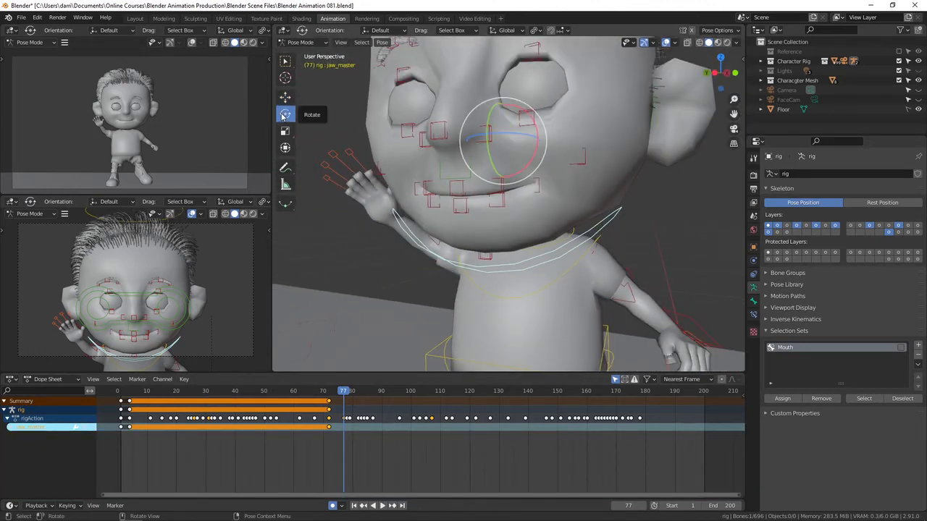
pyautogui.click(506, 29)
pyautogui.click(487, 71)
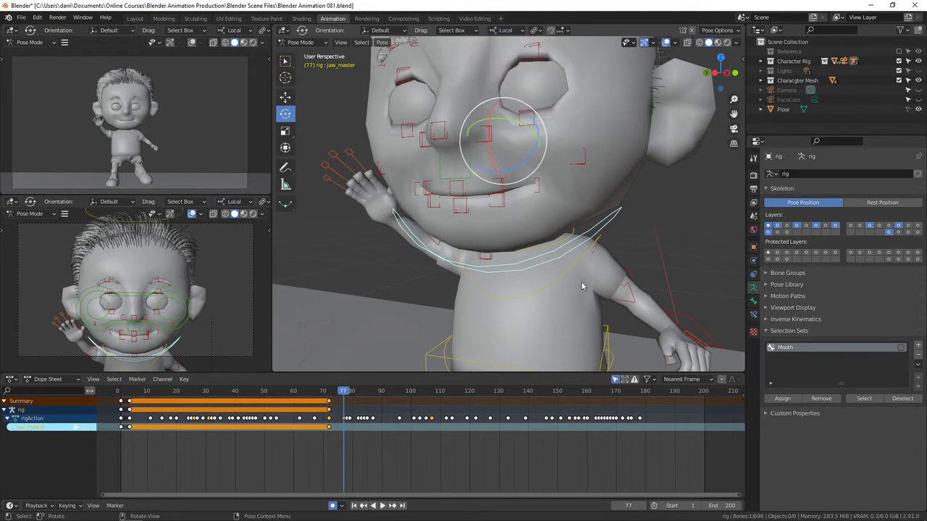
# Rotate jaw_master about its local X axis to open the jaw slightly at frame 77
pyautogui.moveTo(584, 284); pyautogui.dragTo(585, 278, button='middle')
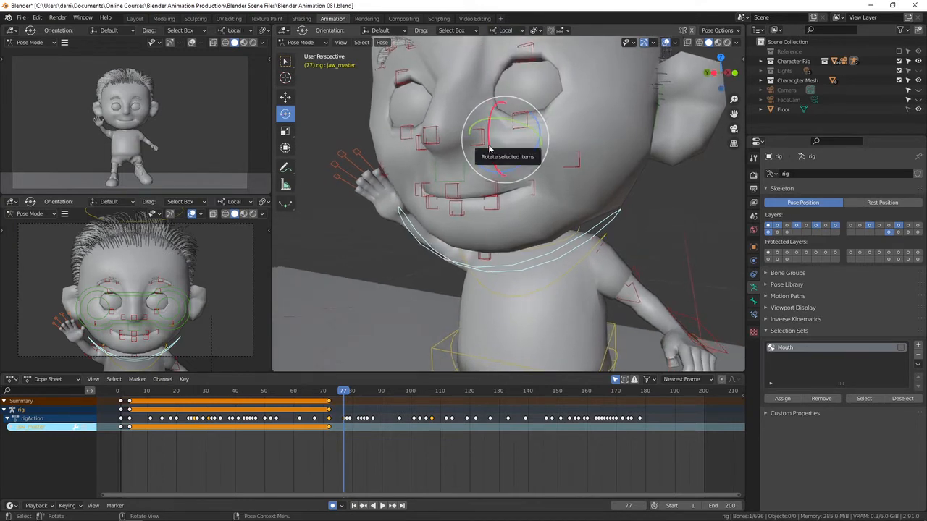
pyautogui.click(332, 505)
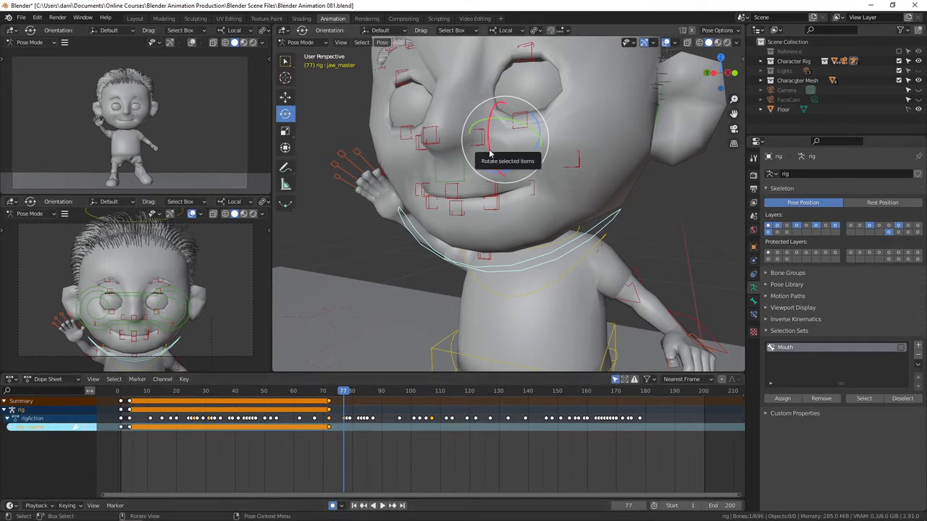
pyautogui.moveTo(492, 151); pyautogui.dragTo(493, 154)
# Raise the three upper lip controls along their local Y axis at frame 77 to open the upper lip, then select the outer two
pyautogui.scroll(4, 472, 258)
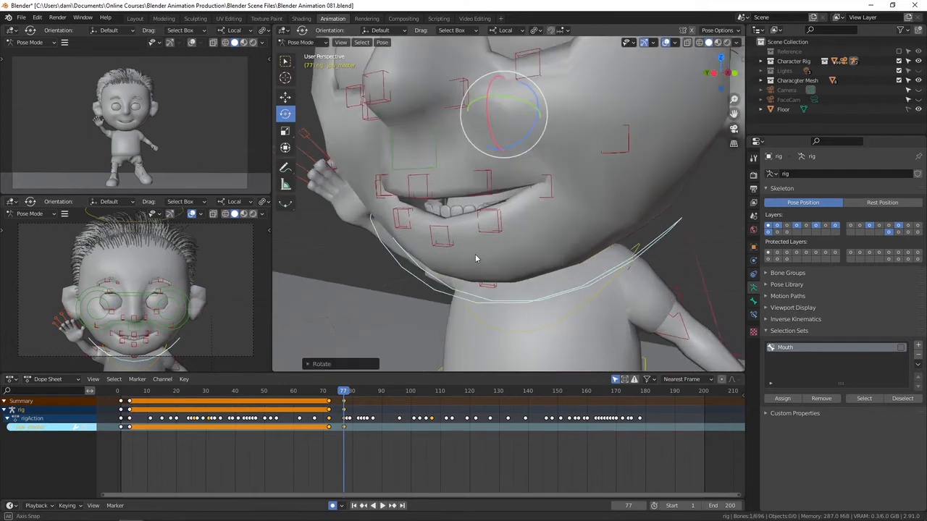
pyautogui.moveTo(465, 197); pyautogui.dragTo(468, 216, button='middle')
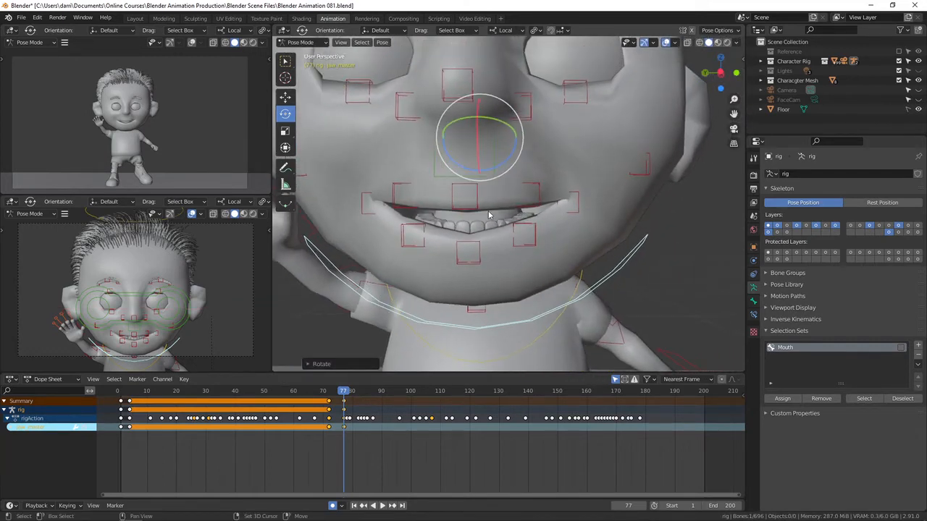
pyautogui.click(412, 210)
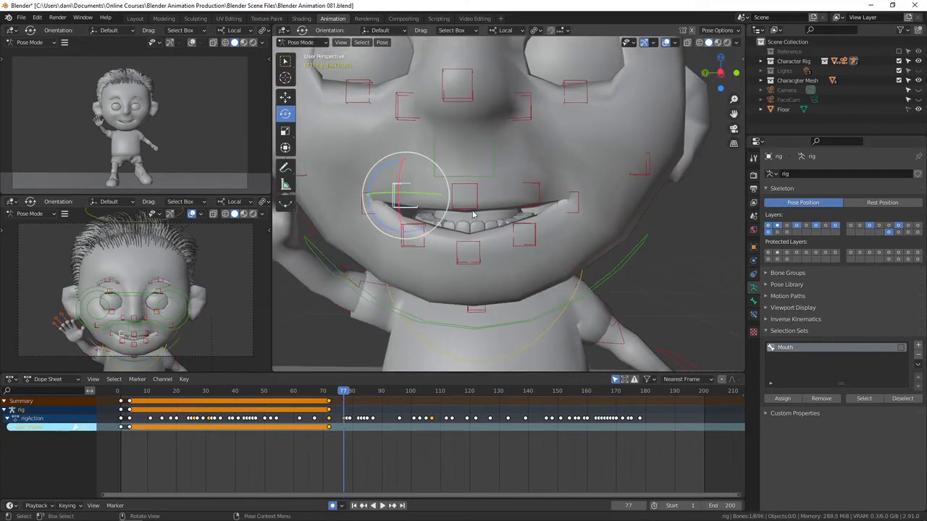
pyautogui.keyDown('shift'); pyautogui.click(477, 210); pyautogui.keyUp('shift')
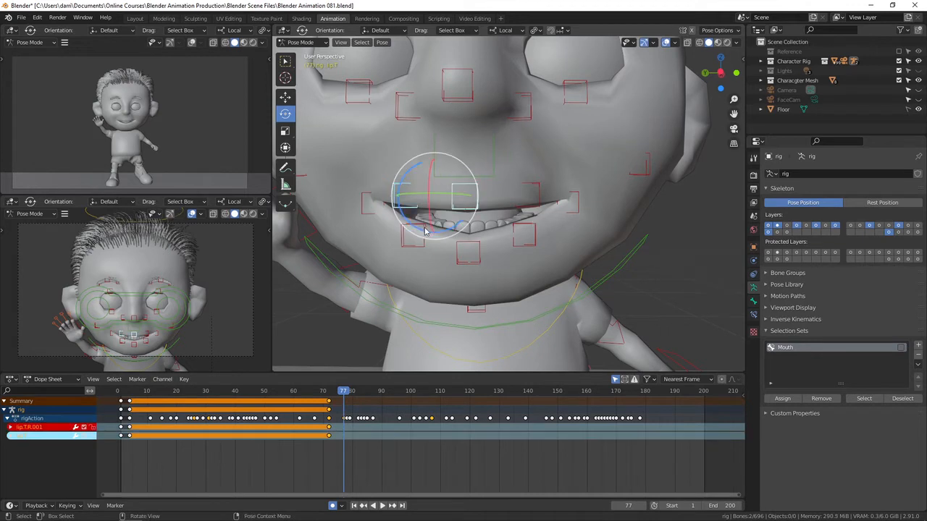
pyautogui.keyDown('shift'); pyautogui.click(536, 192); pyautogui.keyUp('shift')
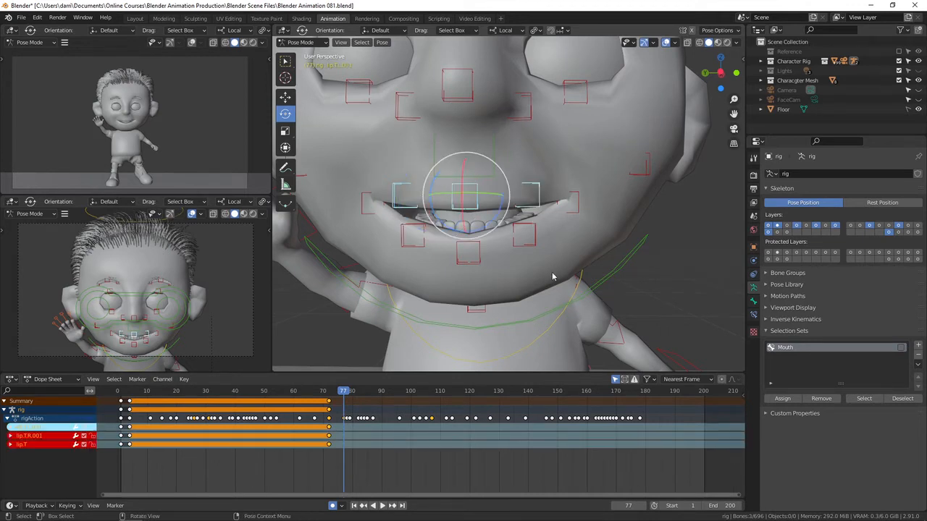
pyautogui.click(286, 98)
pyautogui.moveTo(466, 158); pyautogui.dragTo(466, 137)
pyautogui.click(466, 190)
pyautogui.keyDown('shift'); pyautogui.click(400, 181); pyautogui.keyUp('shift')
pyautogui.keyDown('shift'); pyautogui.click(534, 185); pyautogui.keyUp('shift')
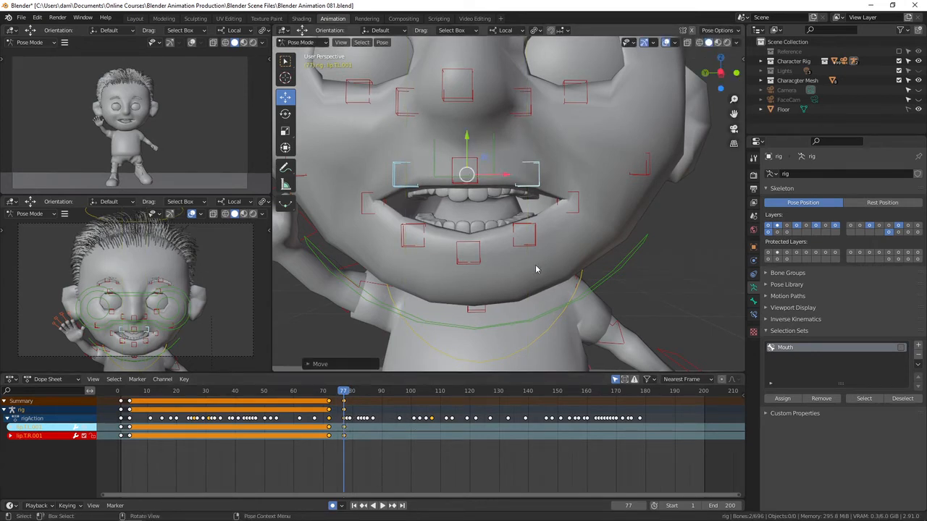
# Move the middle lower lip control slightly up along its local Y axis at frame 77
pyautogui.click(484, 250)
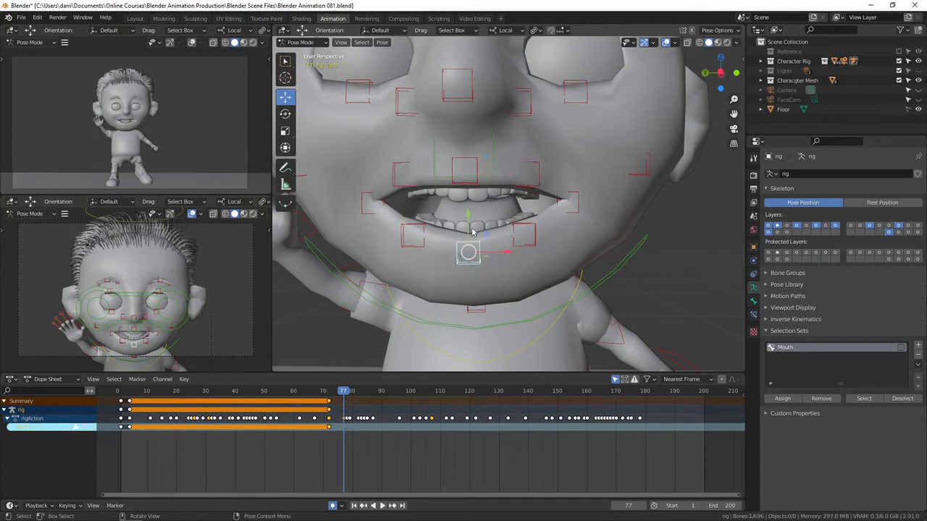
pyautogui.press('g')
pyautogui.press('y')
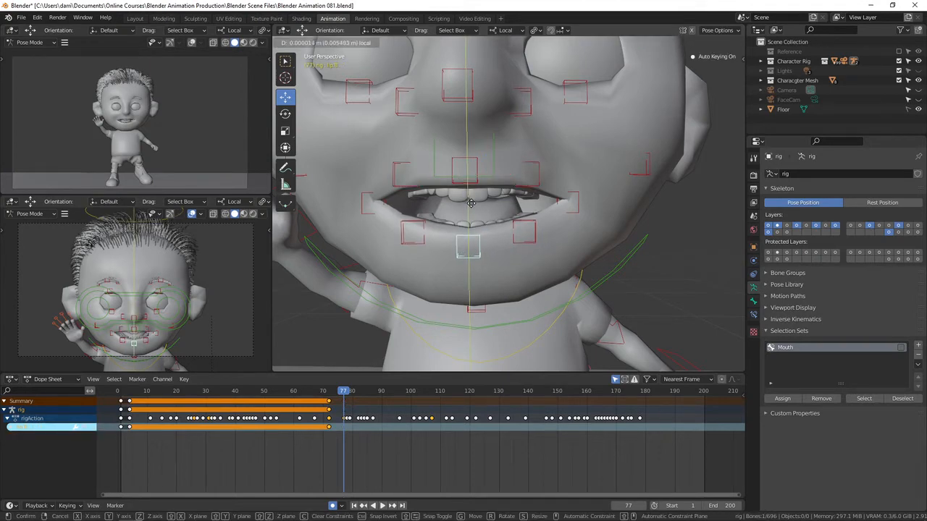
pyautogui.click(473, 205)
# Scrub the dialogue forward from the open-mouth pose and stop at frame 82
pyautogui.moveTo(523, 171); pyautogui.dragTo(543, 188, button='middle')
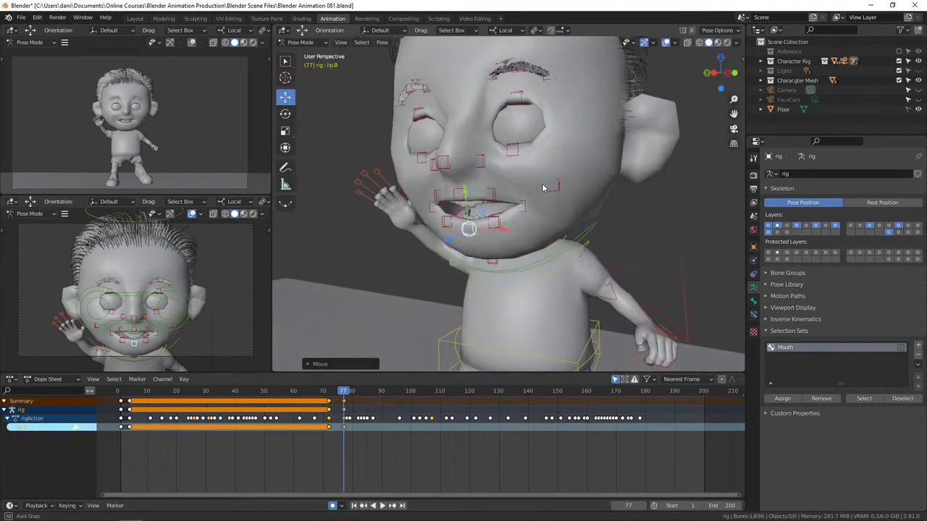
pyautogui.press('space')
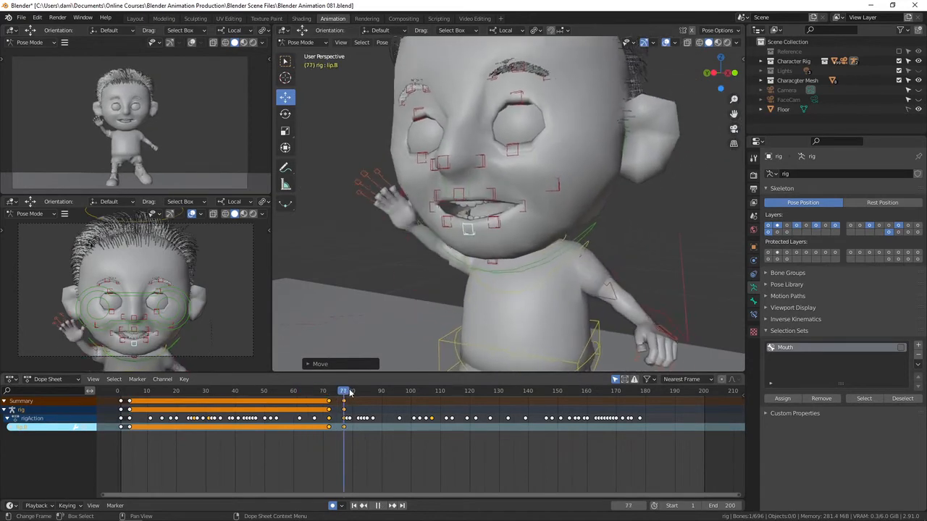
pyautogui.moveTo(358, 393)
pyautogui.mouseDown()
pyautogui.moveTo(331, 393)
pyautogui.moveTo(359, 397)
pyautogui.mouseUp()
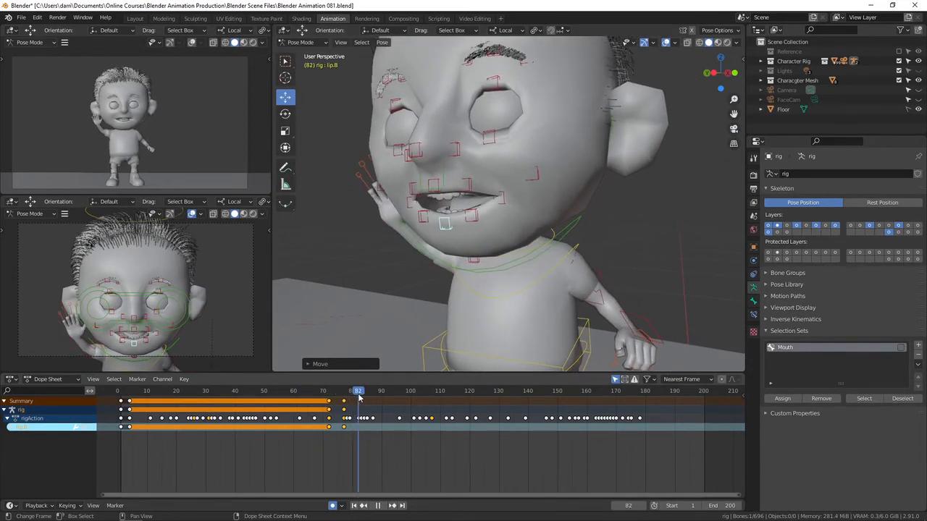
# Select the Mouth set plus jaw_master and clear their location and rotation at frame 82 to close the mouth
pyautogui.scroll(6, 472, 247)
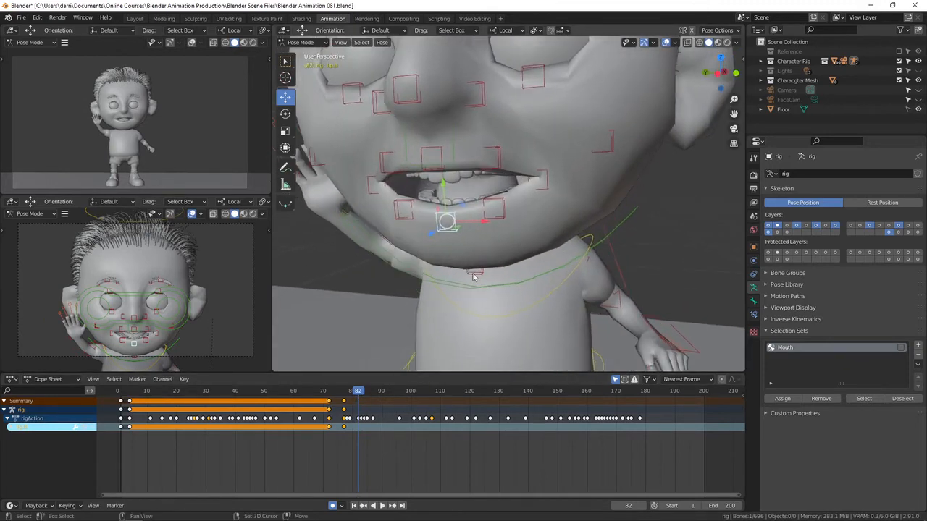
pyautogui.moveTo(472, 277); pyautogui.dragTo(514, 266, button='middle')
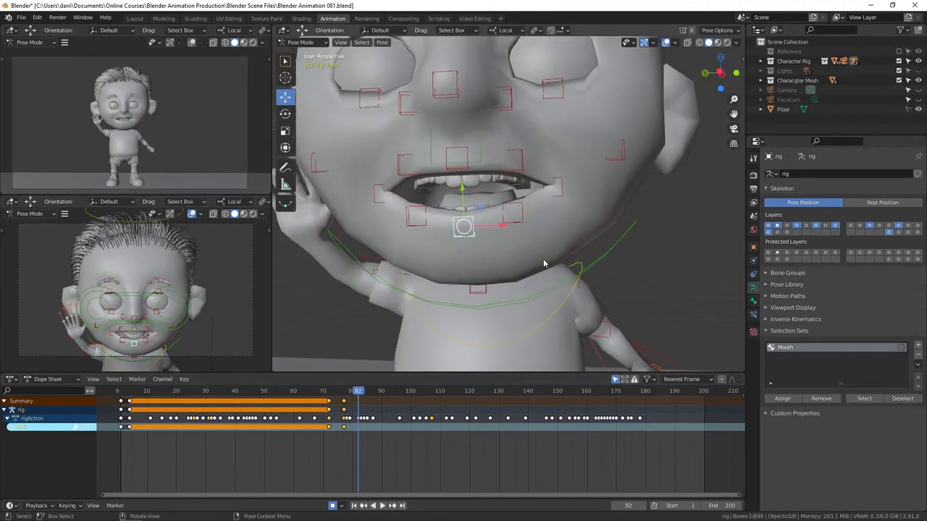
pyautogui.click(864, 398)
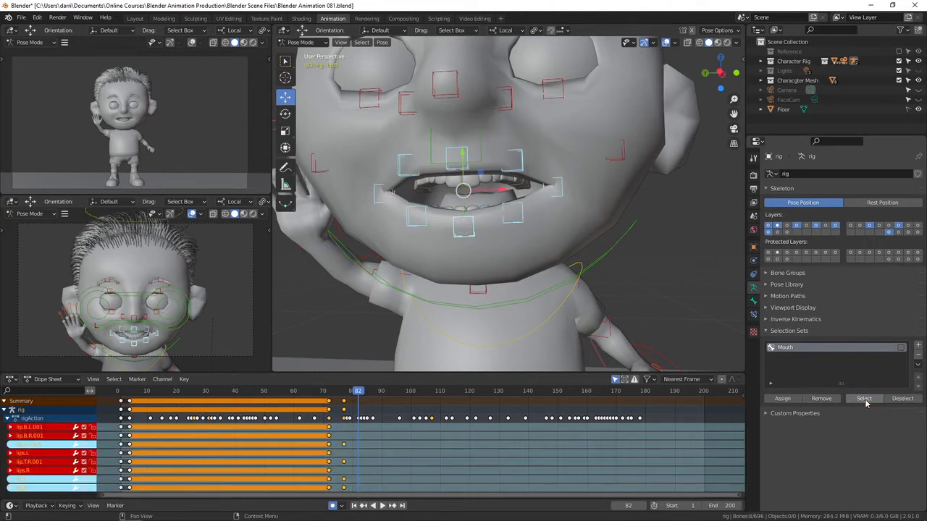
pyautogui.keyDown('shift'); pyautogui.click(632, 229); pyautogui.keyUp('shift')
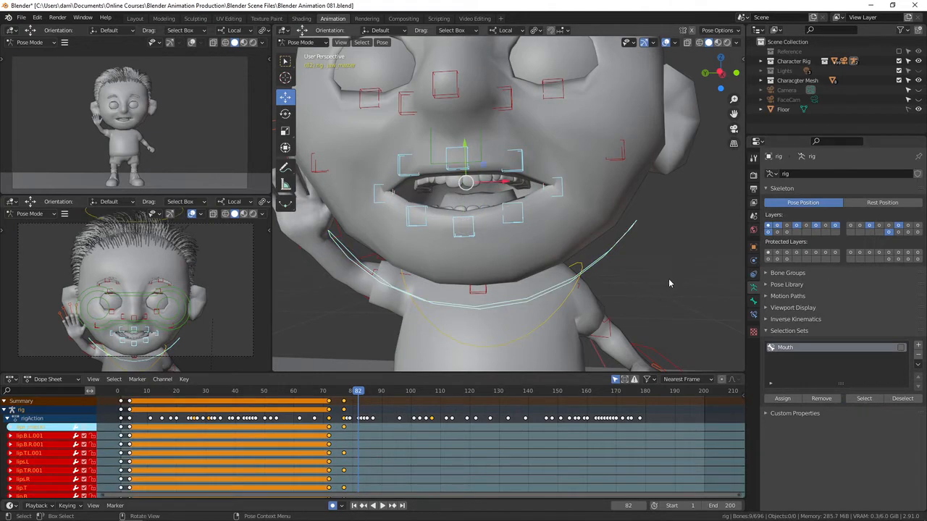
pyautogui.scroll(2, 668, 278)
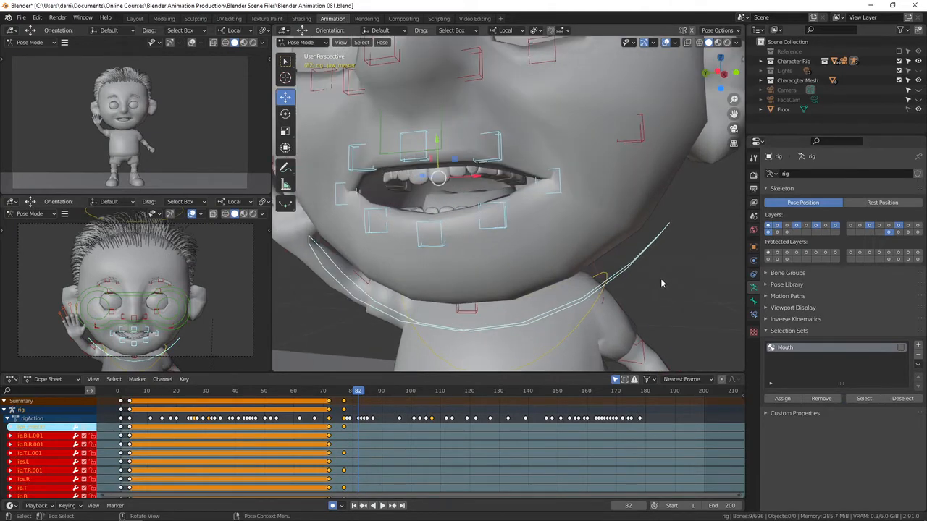
pyautogui.hotkey('alt', 'g')
pyautogui.hotkey('alt', 'r')
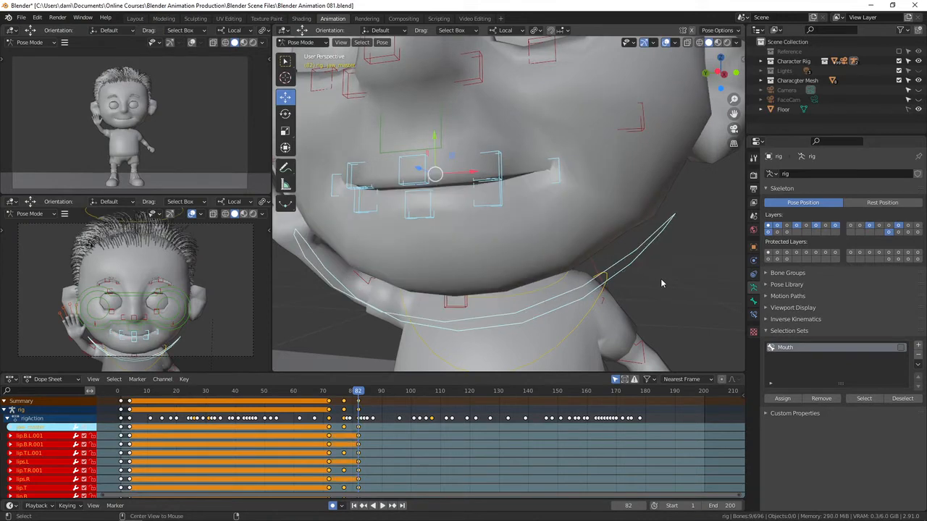
# Select only jaw_master and rotate it about its local X axis to open the jaw slightly at frame 82
pyautogui.moveTo(588, 247); pyautogui.dragTo(593, 256, button='middle')
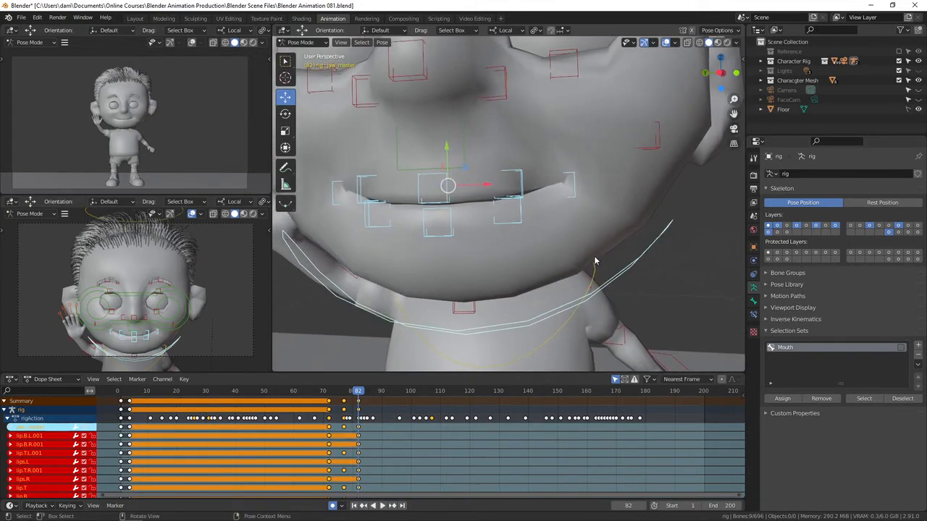
pyautogui.moveTo(476, 272); pyautogui.dragTo(514, 296, button='middle')
pyautogui.click(515, 295)
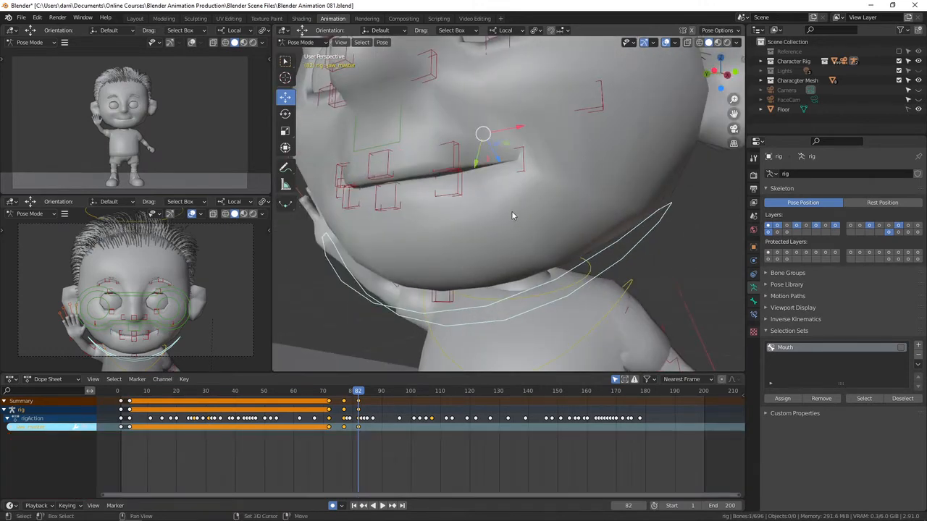
pyautogui.moveTo(511, 211); pyautogui.dragTo(358, 134, button='middle')
pyautogui.click(287, 114)
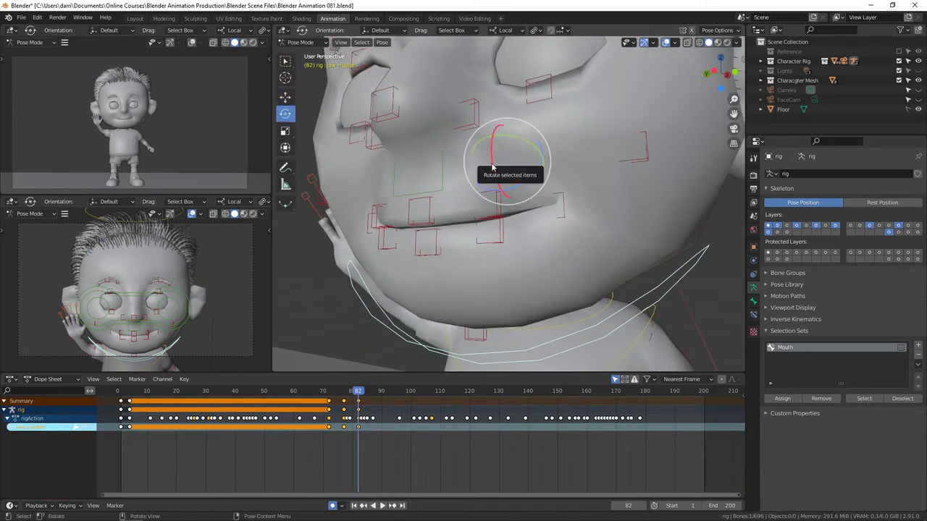
pyautogui.click(493, 165)
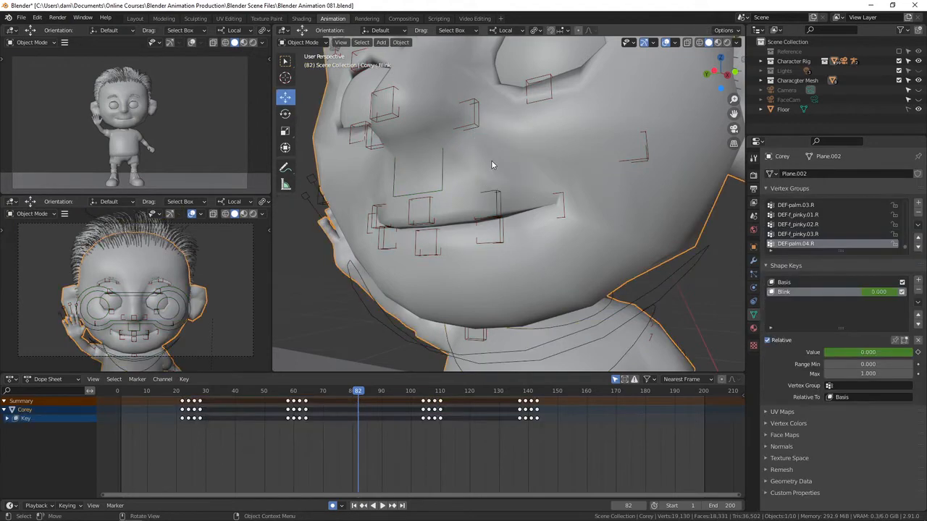
pyautogui.hotkey('ctrl', 'z')
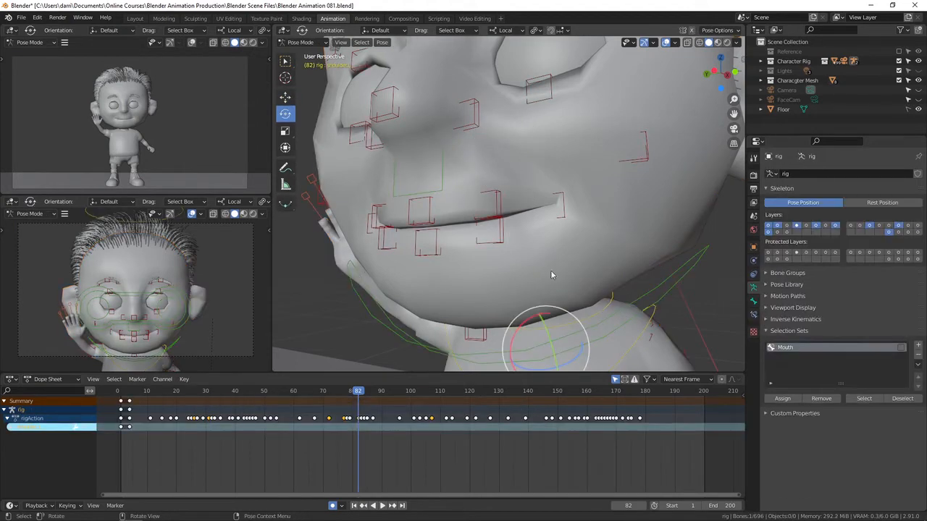
pyautogui.click(627, 310)
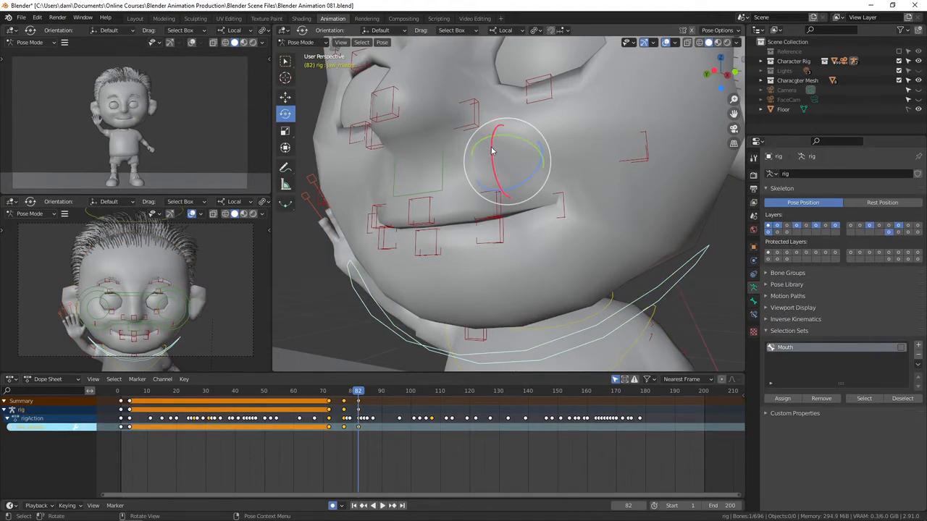
pyautogui.moveTo(495, 154); pyautogui.dragTo(491, 152)
# Select the middle and both outer upper lip controls and move them up along local Y to expose the teeth at frame 82
pyautogui.moveTo(457, 187); pyautogui.dragTo(490, 195, button='middle')
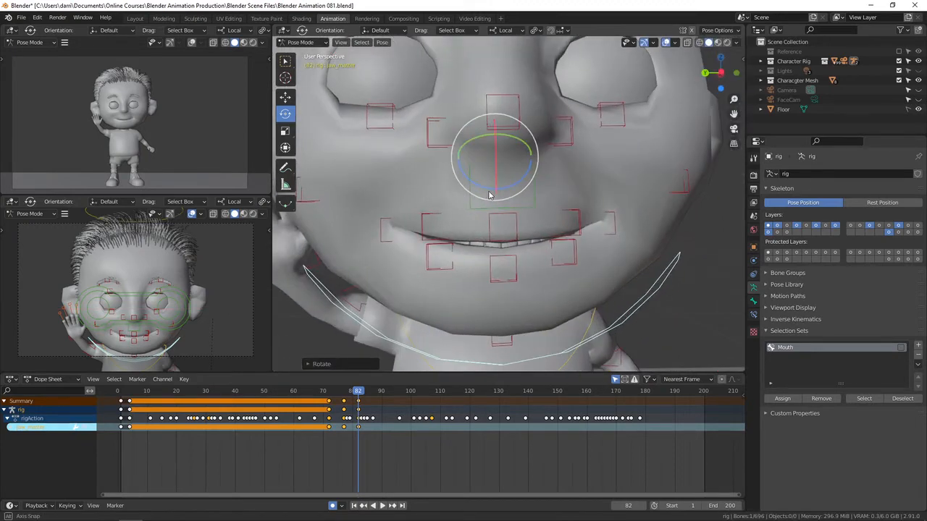
pyautogui.click(432, 221)
pyautogui.keyDown('shift'); pyautogui.click(513, 218); pyautogui.keyUp('shift')
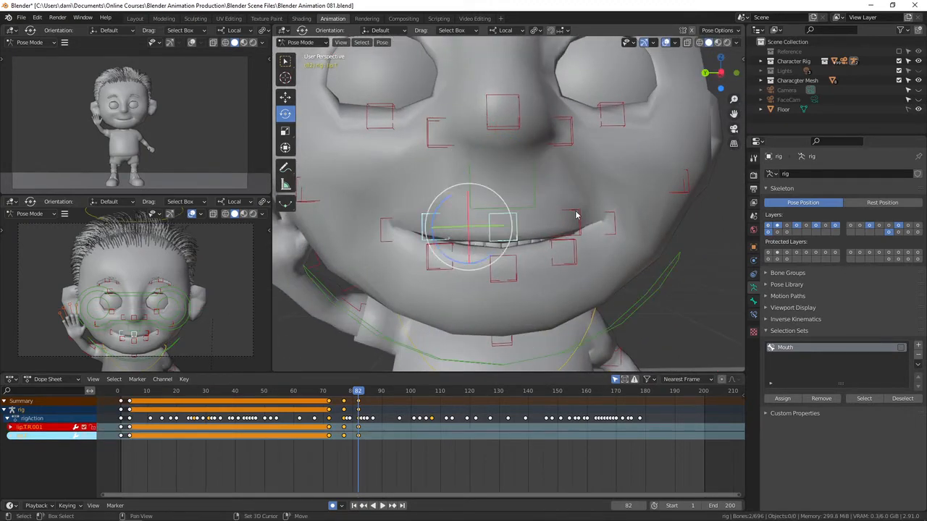
pyautogui.keyDown('shift'); pyautogui.click(576, 215); pyautogui.keyUp('shift')
pyautogui.click(285, 97)
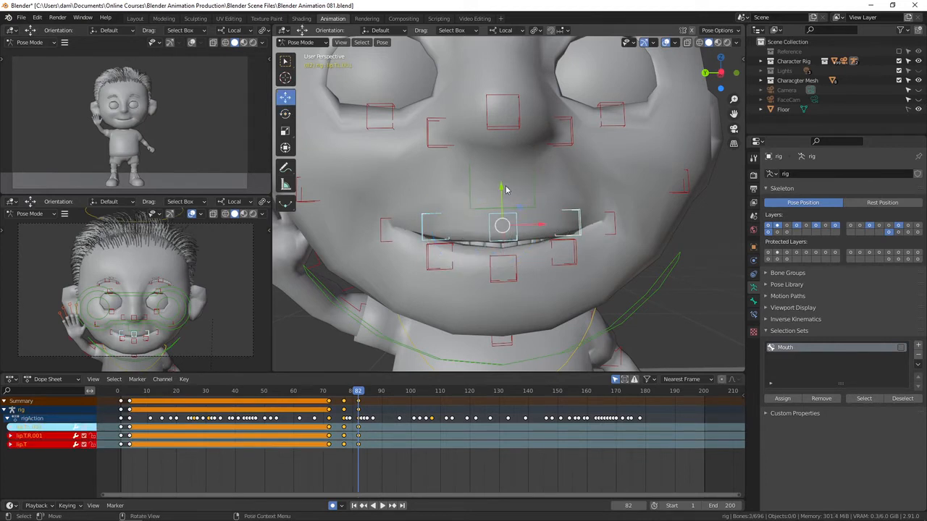
pyautogui.moveTo(506, 187); pyautogui.dragTo(504, 171)
# Lower only the two outer upper lip controls slightly along local Y at frame 82
pyautogui.click(516, 223)
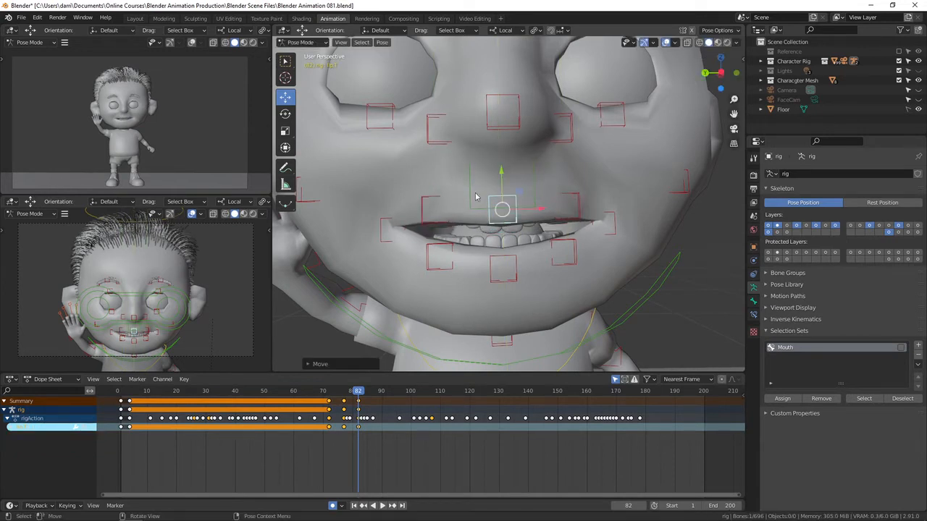
pyautogui.click(436, 197)
pyautogui.keyDown('shift'); pyautogui.click(577, 199); pyautogui.keyUp('shift')
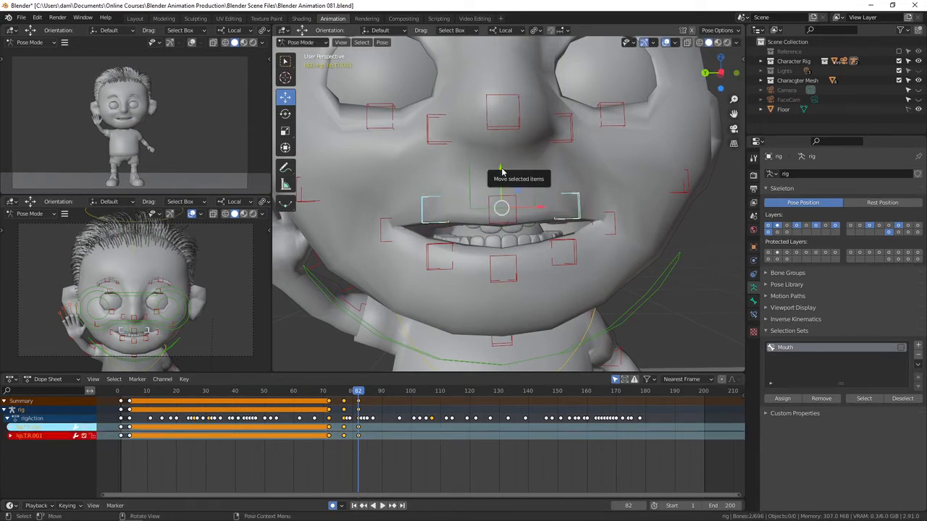
pyautogui.moveTo(503, 173); pyautogui.dragTo(504, 178)
pyautogui.scroll(-3, 561, 244)
pyautogui.moveTo(588, 242); pyautogui.dragTo(562, 235, button='middle')
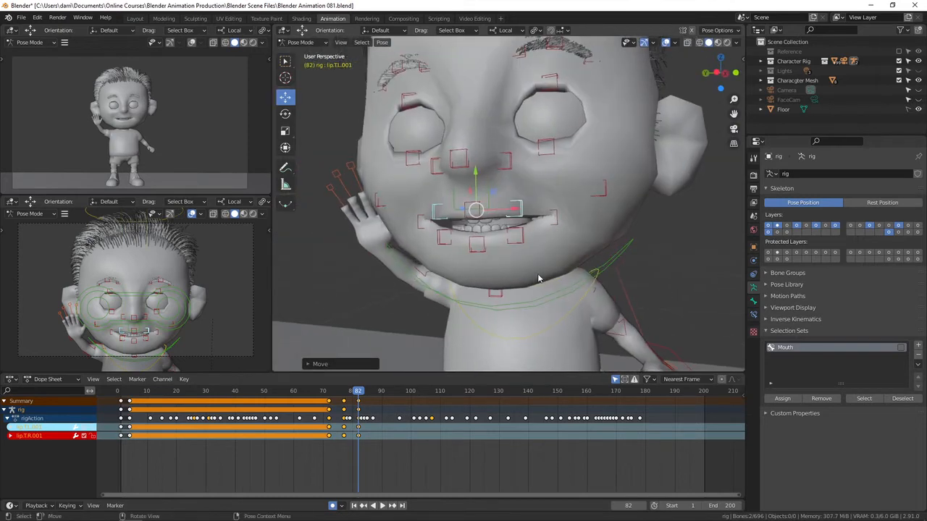
# Rotate jaw_master slightly about its local X axis to fine-tune the jaw opening at frame 82
pyautogui.click(545, 295)
pyautogui.click(285, 114)
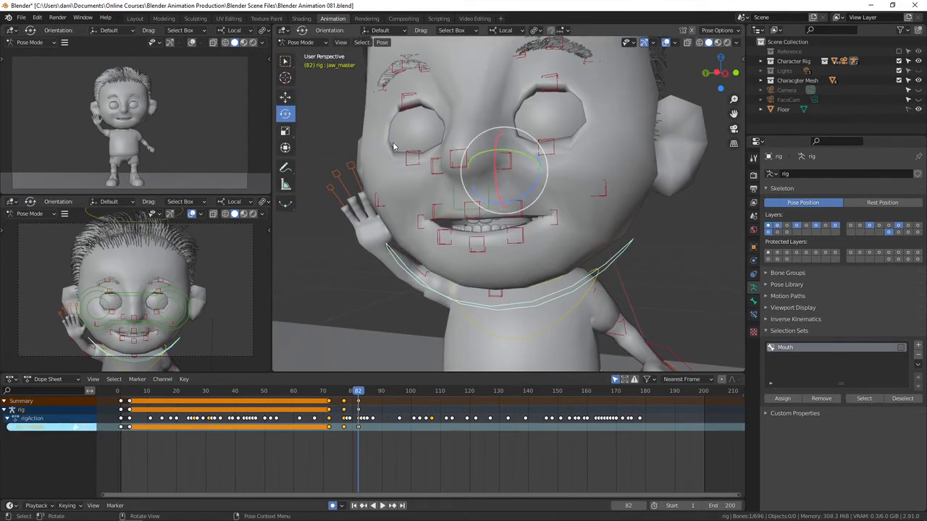
pyautogui.moveTo(557, 186); pyautogui.dragTo(544, 187, button='middle')
pyautogui.moveTo(496, 189); pyautogui.dragTo(494, 183)
pyautogui.scroll(6, 478, 210)
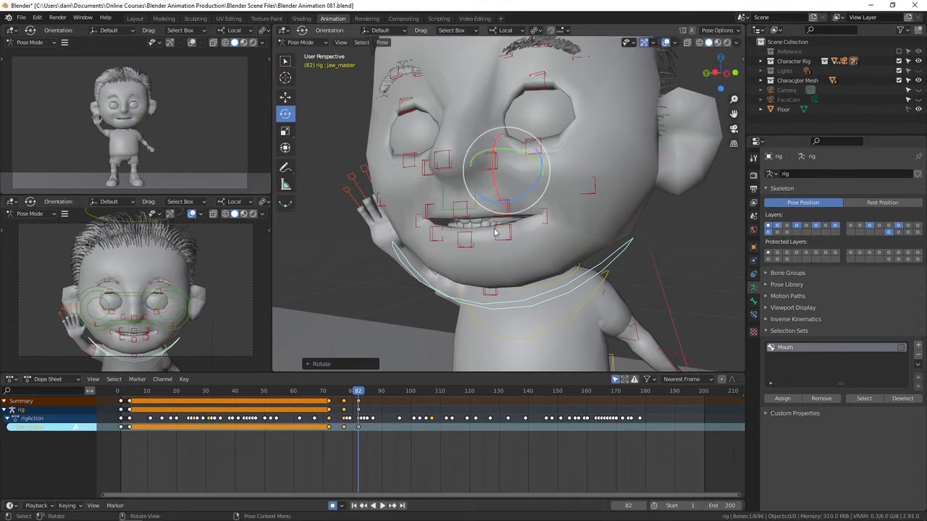
# Select the middle upper lip control and nudge its position slightly at frame 82
pyautogui.click(492, 216)
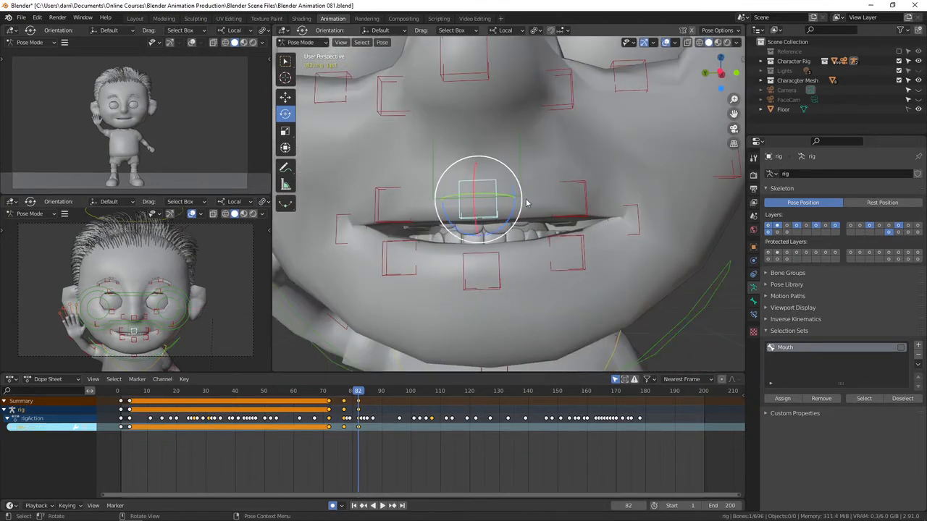
pyautogui.click(288, 98)
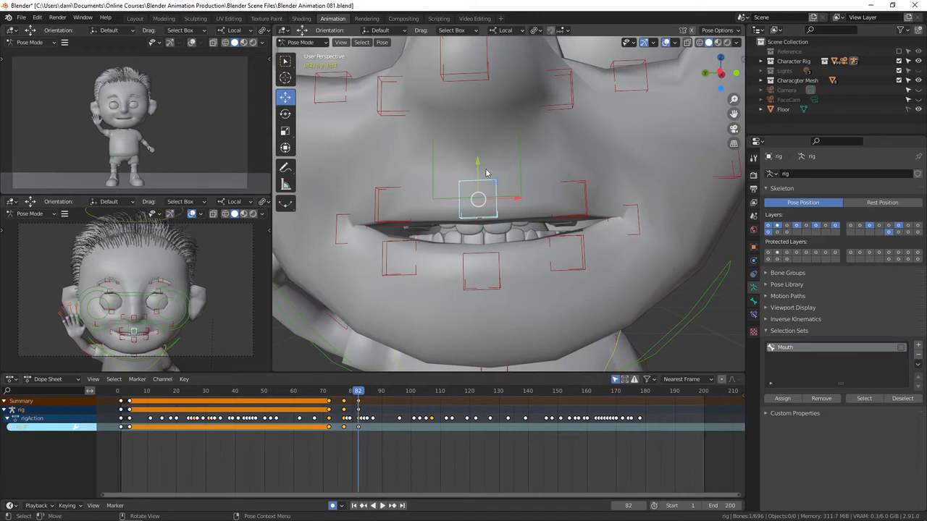
pyautogui.moveTo(490, 184); pyautogui.dragTo(488, 177)
pyautogui.scroll(-6, 488, 177)
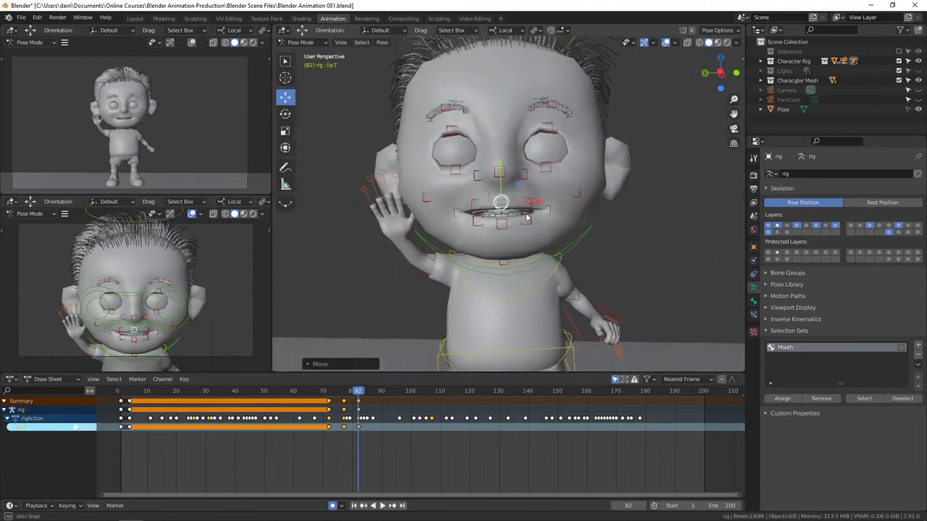
# Scrub the dialogue around frame 82 to check the mouth shape, and continue forward to frame 90
pyautogui.moveTo(359, 393)
pyautogui.mouseDown()
pyautogui.moveTo(304, 393)
pyautogui.moveTo(357, 395)
pyautogui.mouseUp()
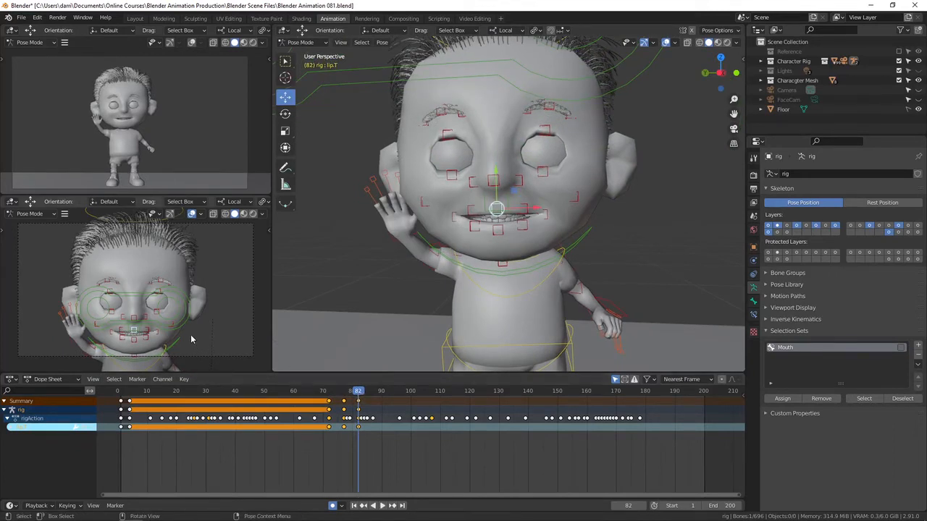
pyautogui.scroll(2, 198, 295)
pyautogui.scroll(-2, 198, 295)
pyautogui.scroll(3, 198, 295)
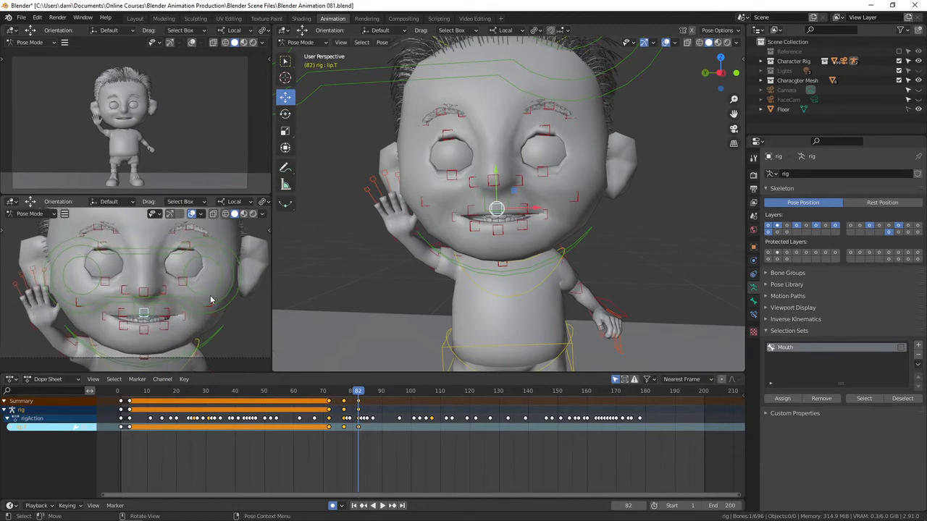
pyautogui.keyDown('shift'); pyautogui.moveTo(210, 300); pyautogui.dragTo(218, 266, button='middle'); pyautogui.keyUp('shift')
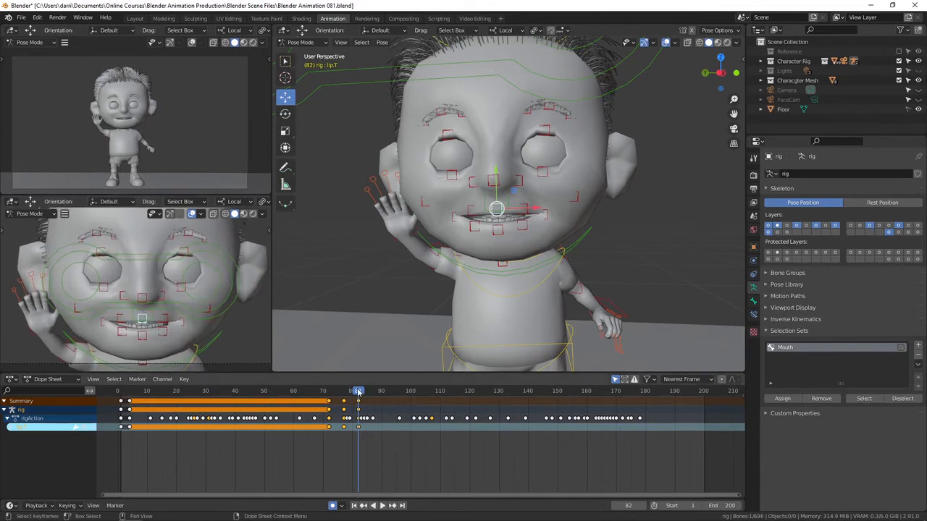
pyautogui.moveTo(358, 391); pyautogui.dragTo(382, 409)
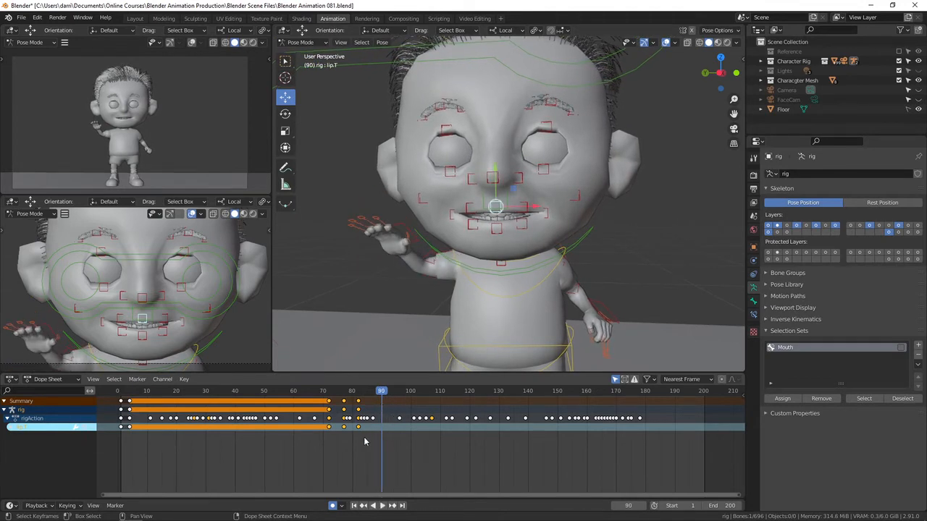
# Select the Mouth set plus jaw_master and duplicate their open-mouth keyframes from frame 77 to frame 90
pyautogui.click(345, 402)
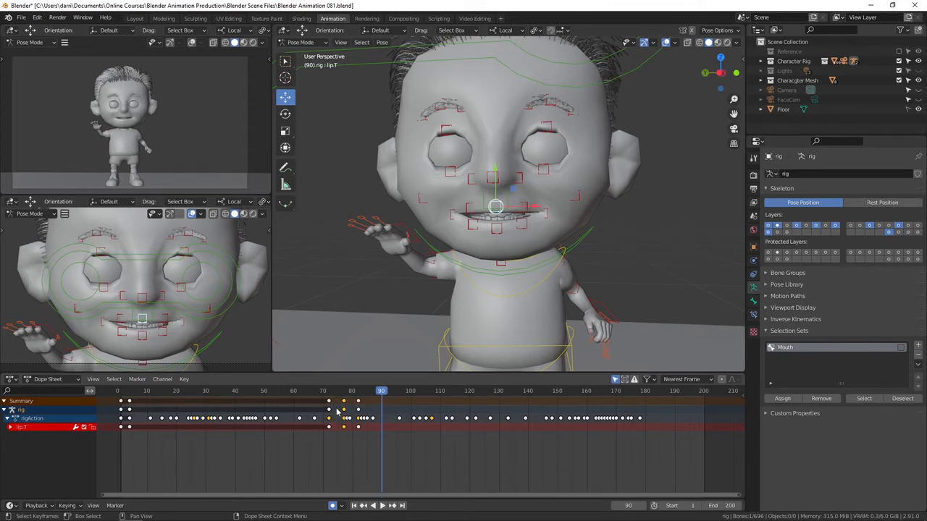
pyautogui.click(864, 398)
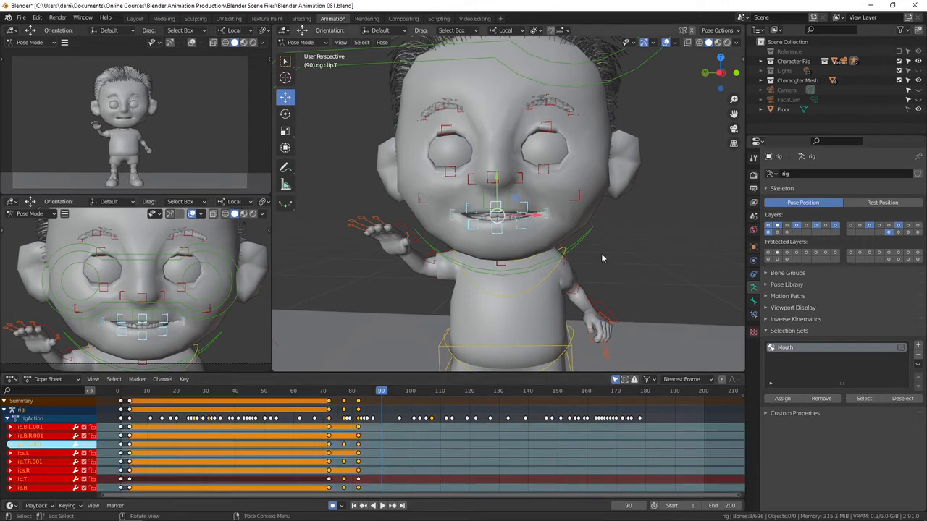
pyautogui.keyDown('shift'); pyautogui.click(581, 242); pyautogui.keyUp('shift')
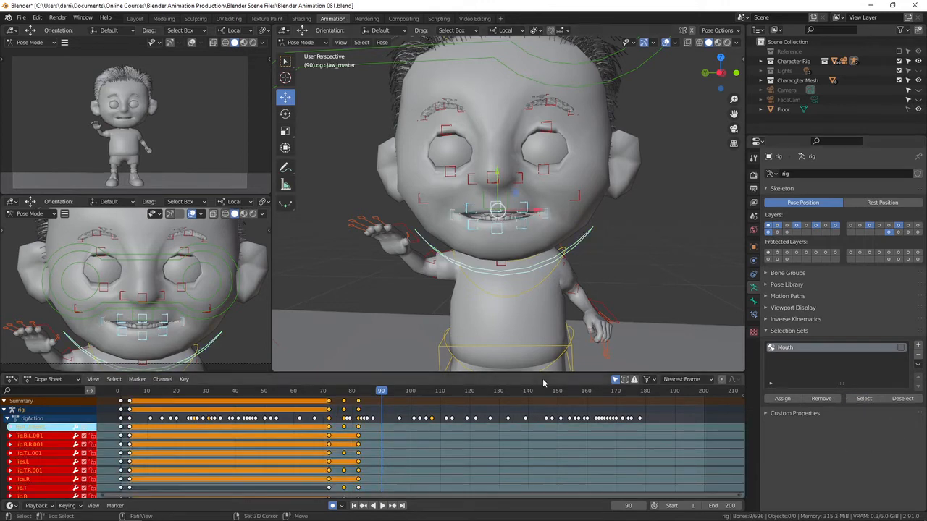
pyautogui.click(344, 402)
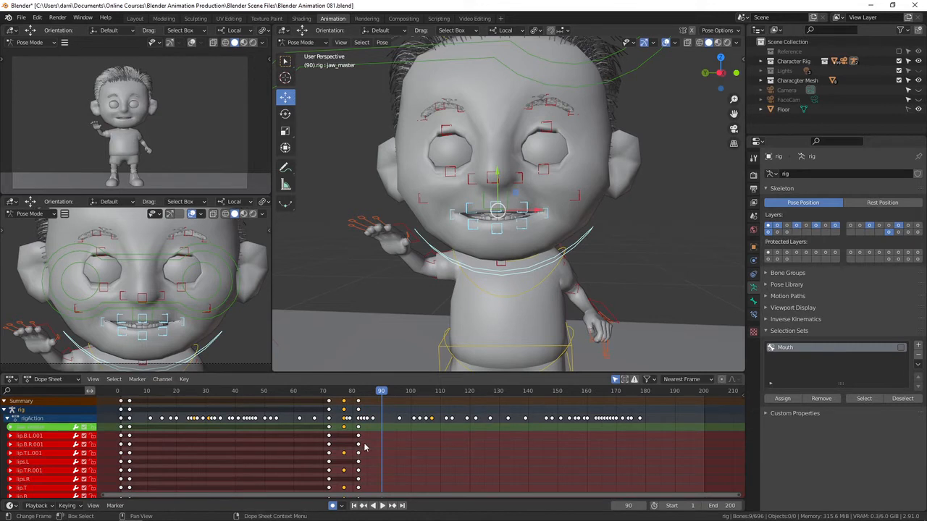
pyautogui.press('g')
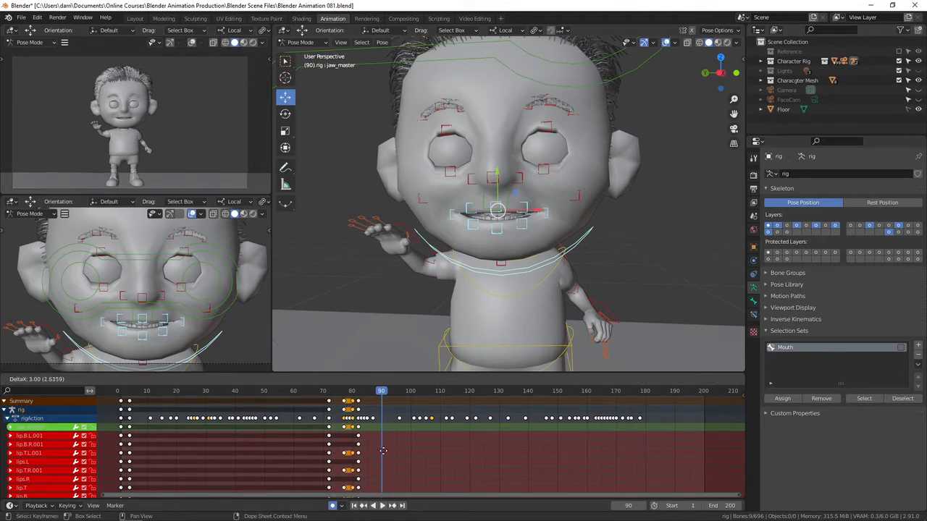
pyautogui.click(401, 456)
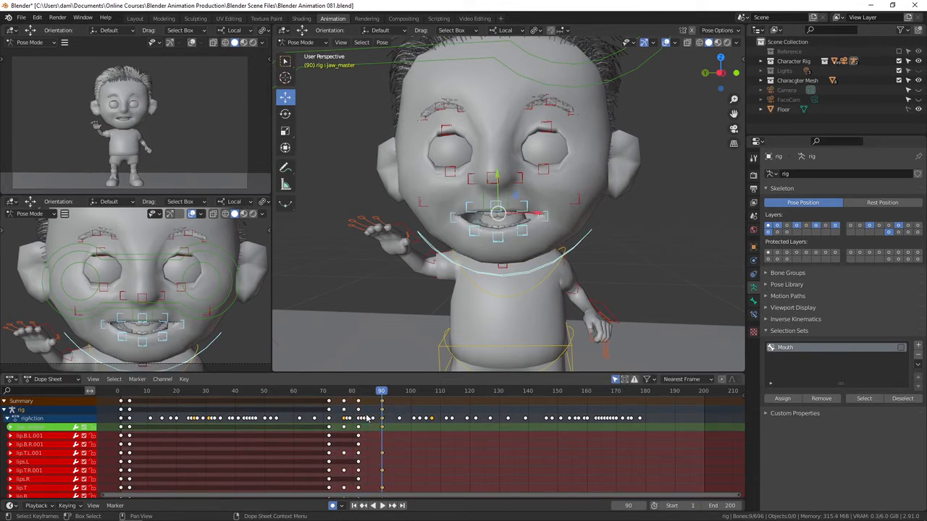
# Replay the dialogue from frame 82, stop at frame 88, and duplicate the mouth and jaw keyframes from frame 82 to frame 88
pyautogui.moveTo(382, 393); pyautogui.dragTo(358, 396)
pyautogui.press('space')
pyautogui.press('space')
pyautogui.click(357, 402)
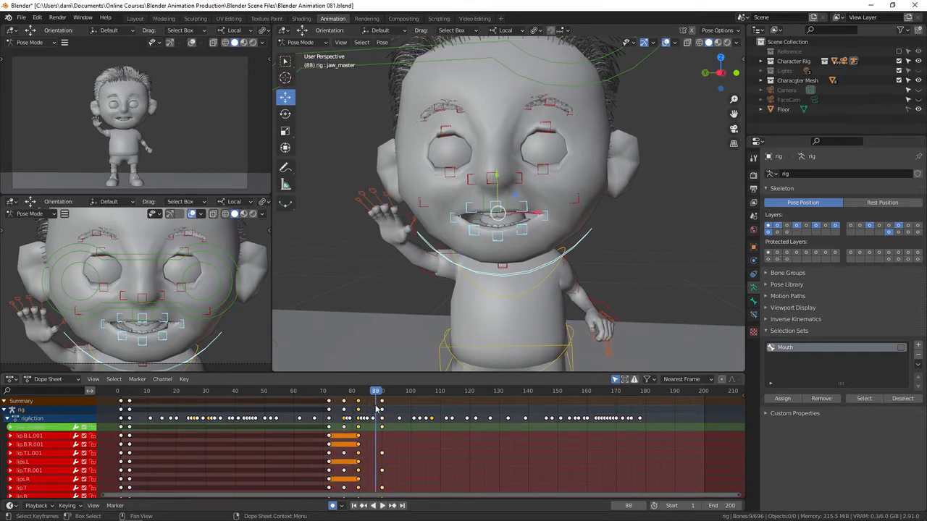
pyautogui.press('g')
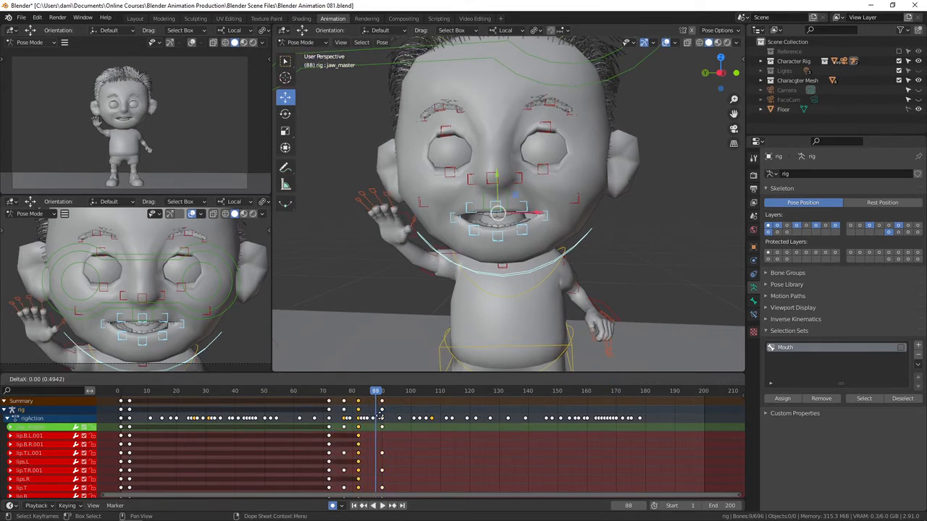
pyautogui.click(392, 423)
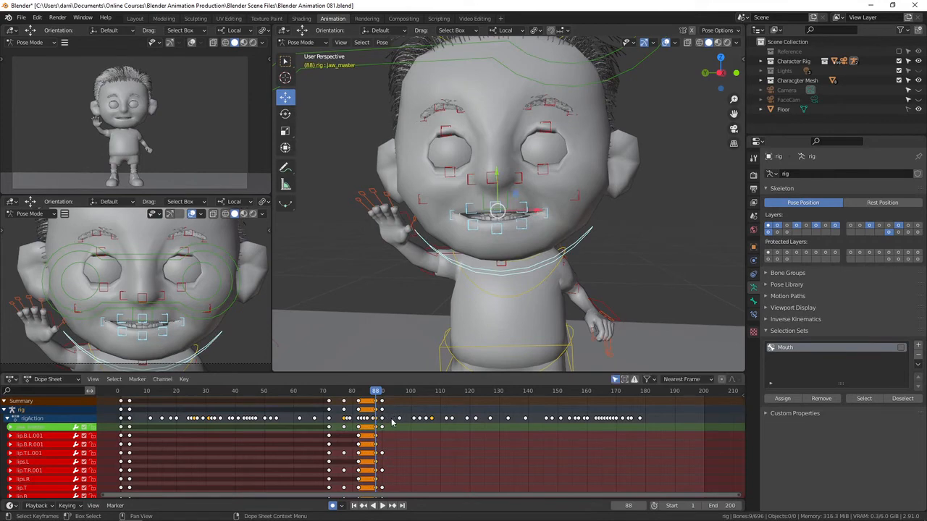
# Play the animation with audio repeatedly from around frame 58 to check the new mouth poses against the dialogue
pyautogui.click(288, 391)
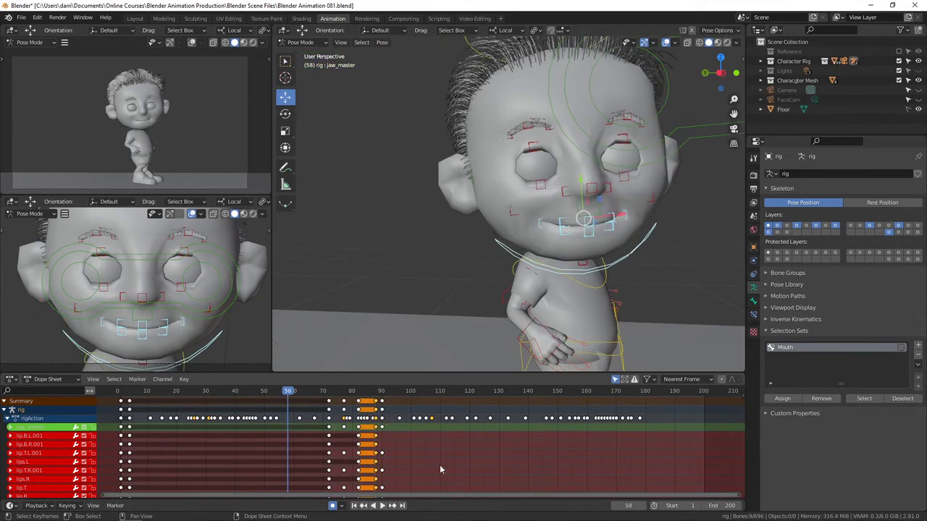
pyautogui.press('space')
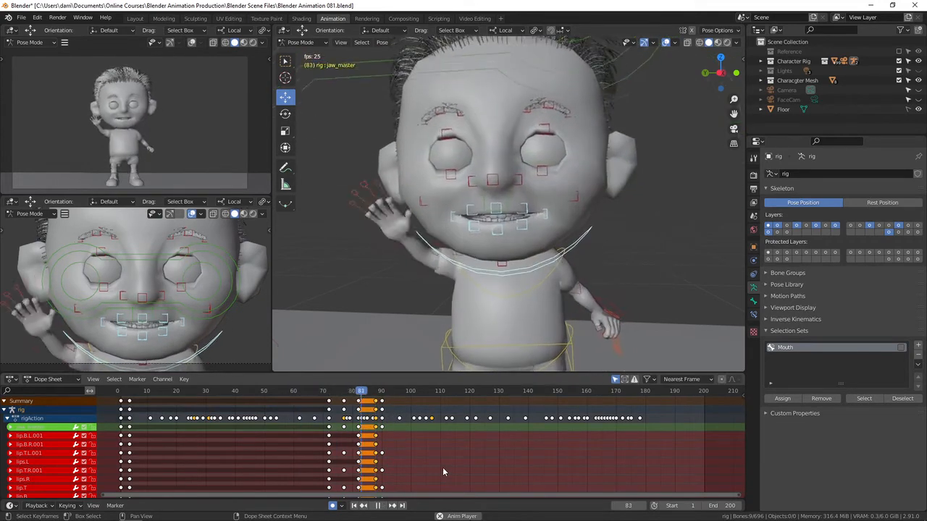
pyautogui.moveTo(427, 397); pyautogui.dragTo(301, 414)
pyautogui.press('space')
pyautogui.press('space')
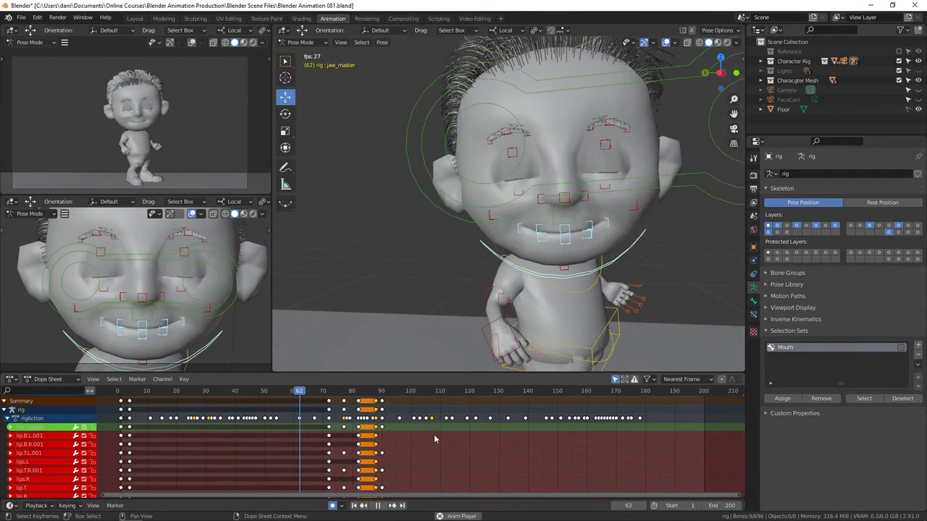
pyautogui.press('space')
pyautogui.press('space')
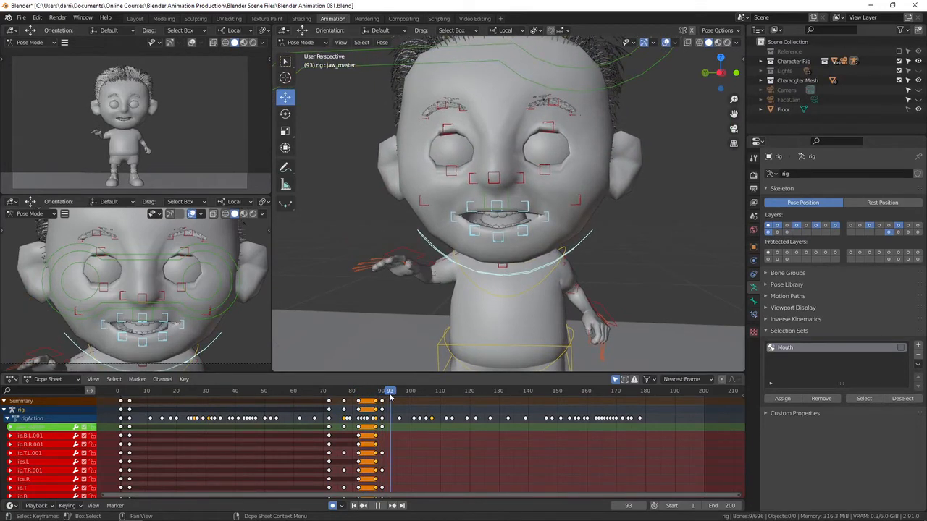
# Close the mouth at frame 95 by clearing the location and rotation of the mouth controls and jaw_master, and keyframe the pose
pyautogui.moveTo(390, 396); pyautogui.dragTo(396, 398)
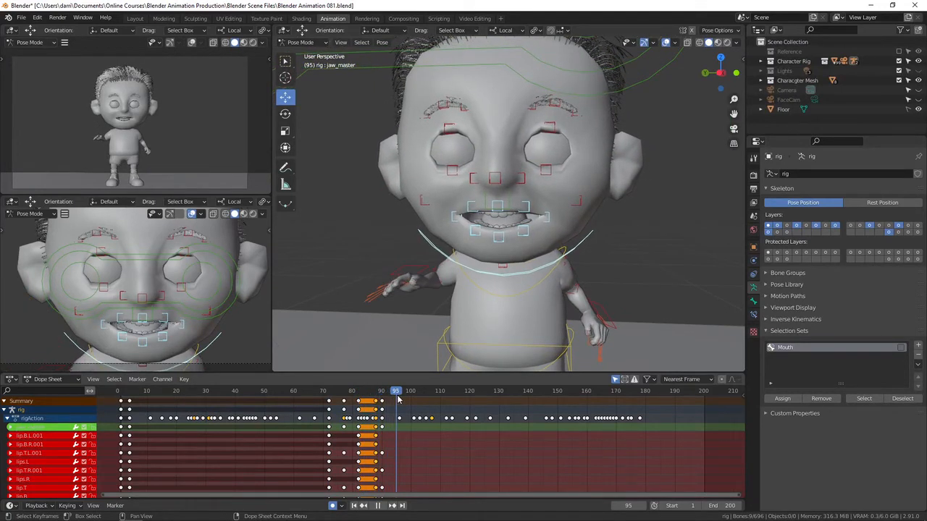
pyautogui.press('space')
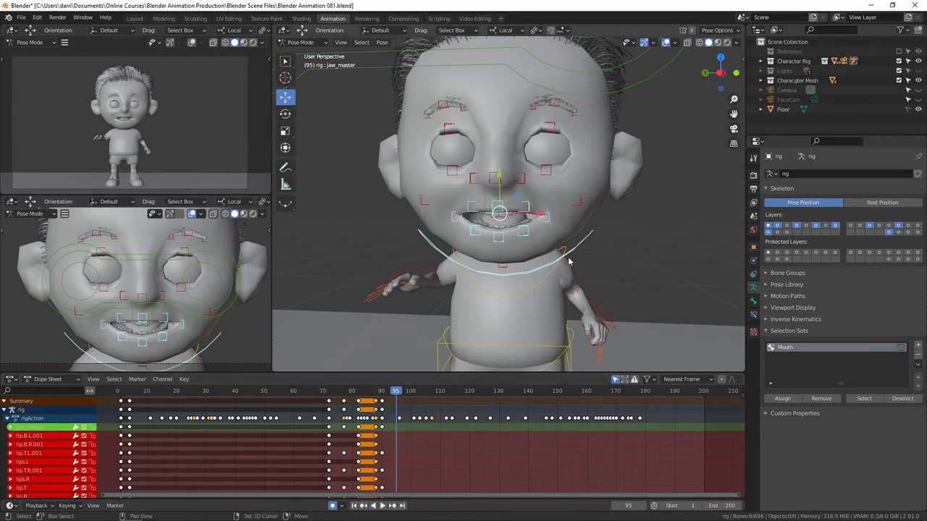
pyautogui.scroll(5, 556, 267)
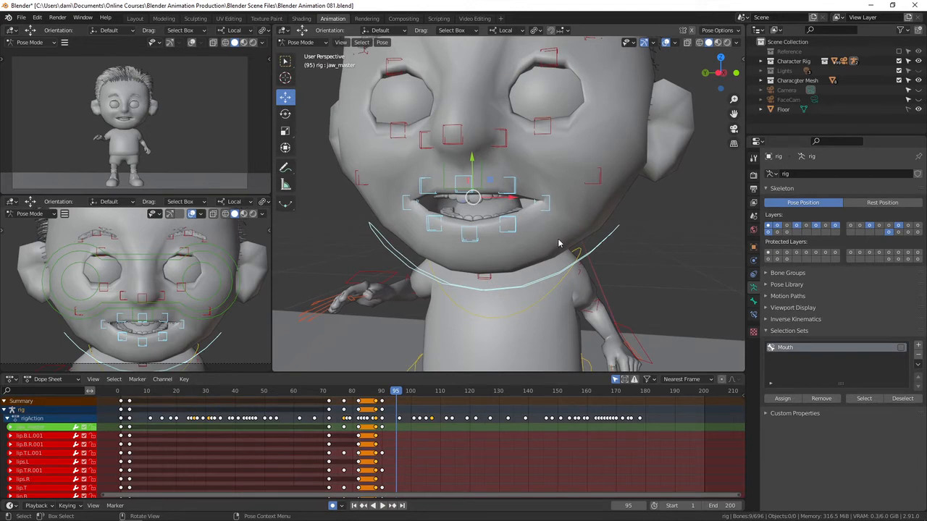
pyautogui.hotkey('alt', 'r')
pyautogui.press('i')
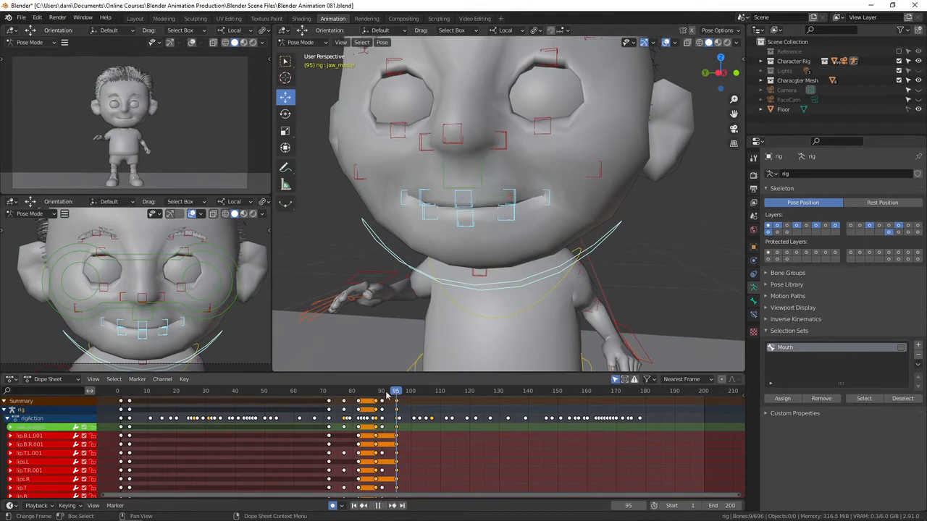
# Play the animation from around frame 61 past frame 95 to check how the mouth closes
pyautogui.moveTo(397, 394); pyautogui.dragTo(297, 393)
pyautogui.press('space')
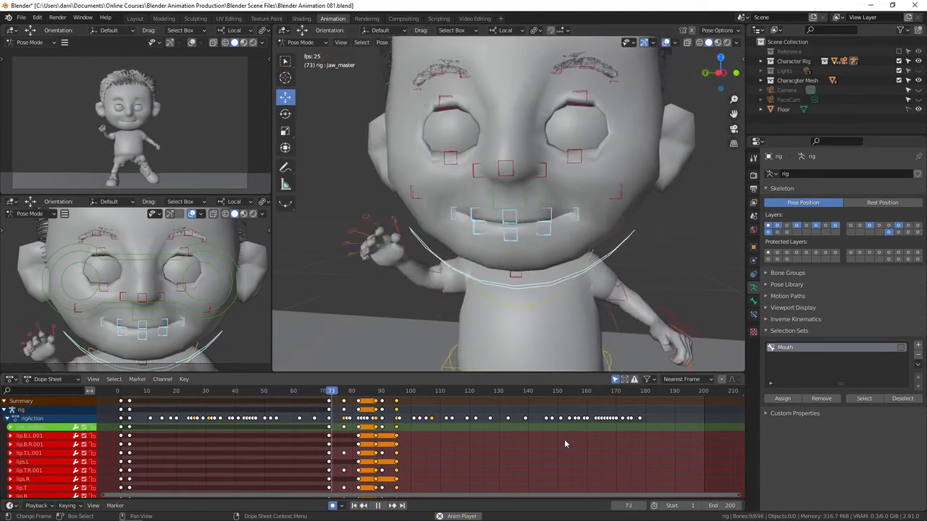
pyautogui.press('space')
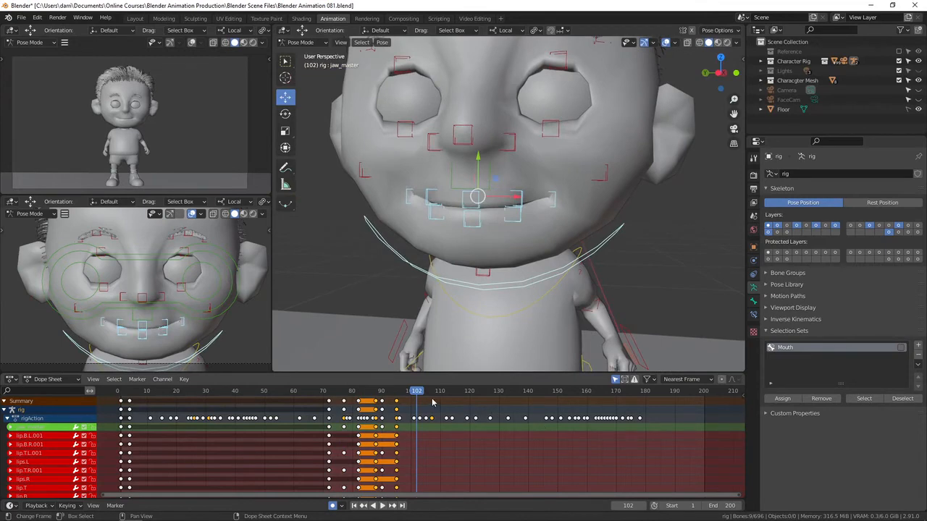
# Move the closed-mouth keyframes from frame 95 to frame 97 and replay the animation to check the timing
pyautogui.moveTo(432, 402); pyautogui.dragTo(405, 396)
pyautogui.click(397, 401)
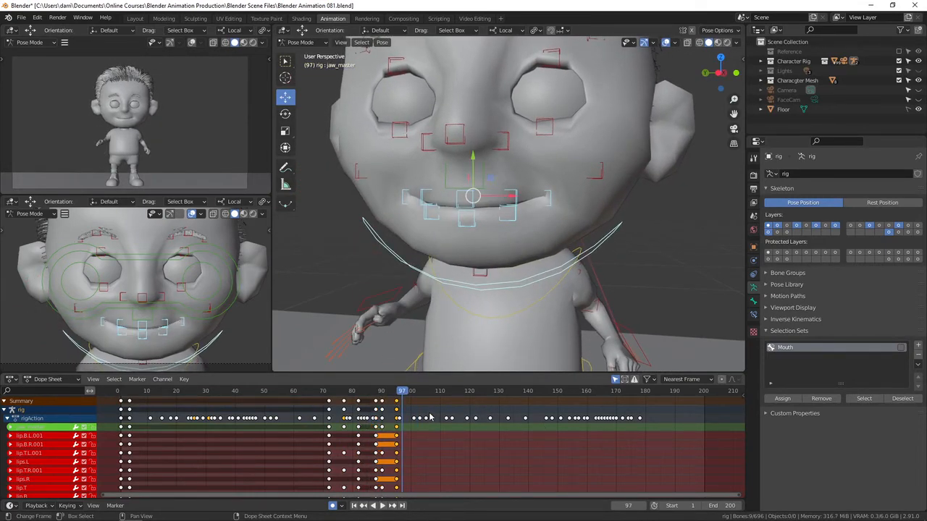
pyautogui.press('g')
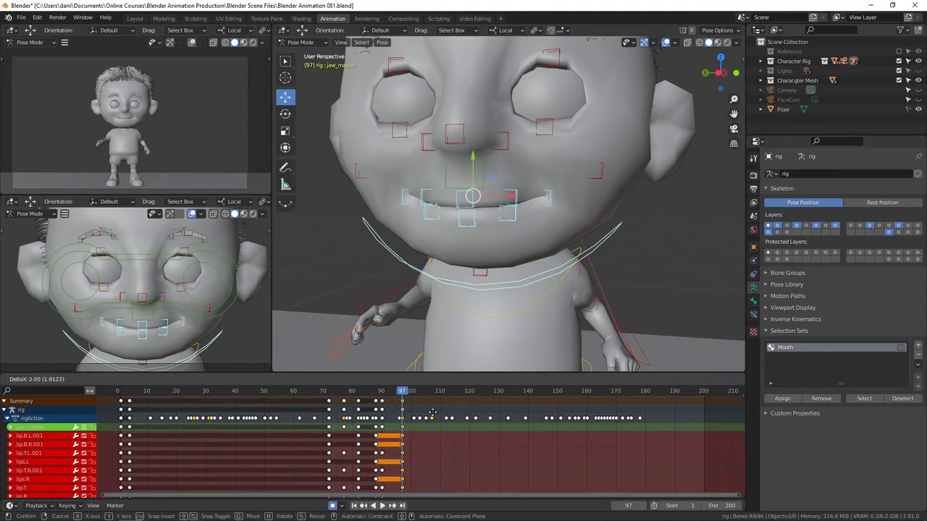
pyautogui.click(432, 417)
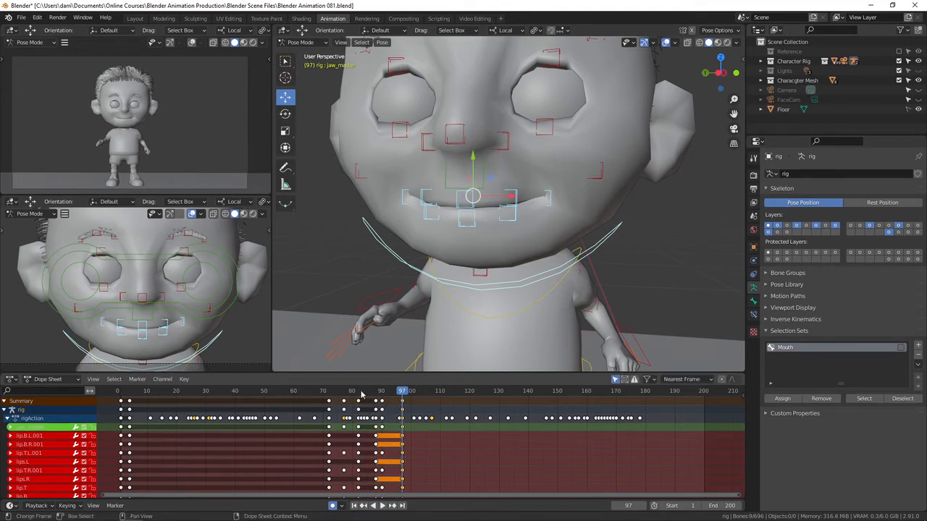
pyautogui.press('space')
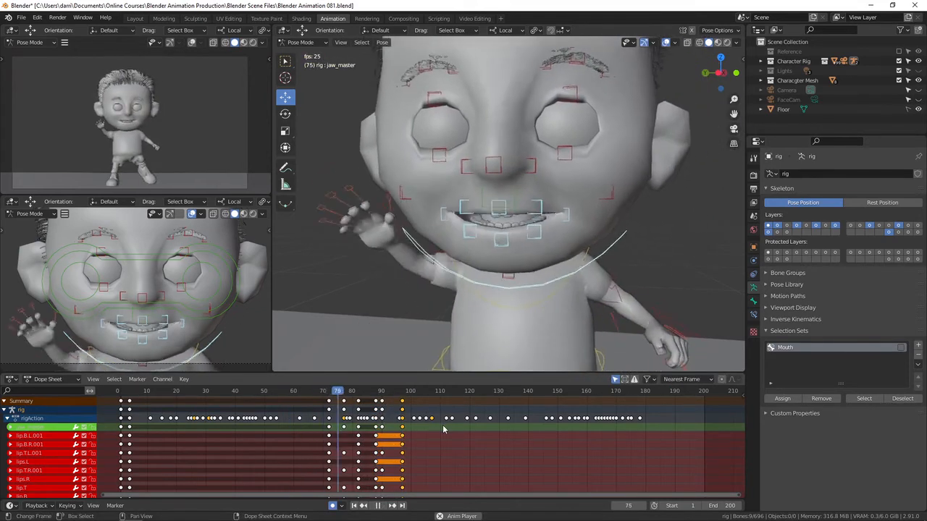
pyautogui.press('space')
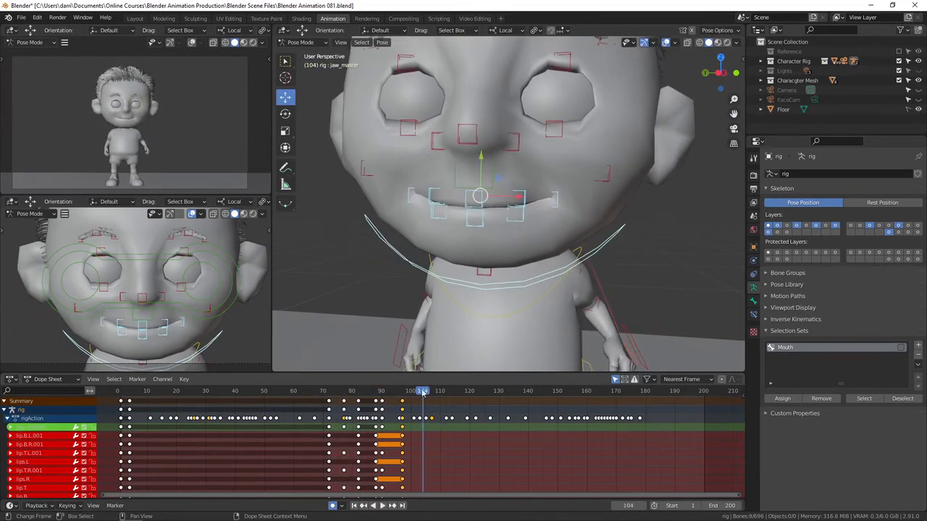
# Move the jaw and lip keyframes at frame 90 two frames forward to frame 92
pyautogui.moveTo(425, 395); pyautogui.dragTo(382, 401)
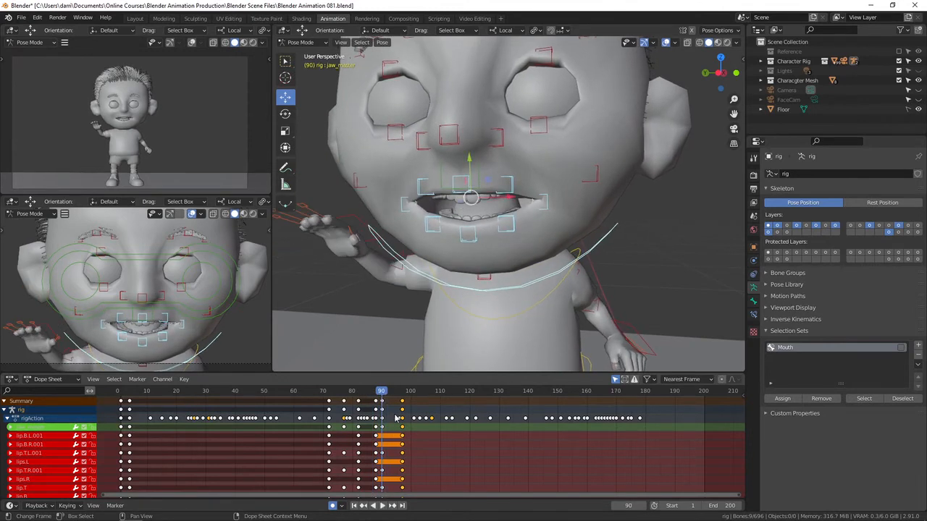
pyautogui.scroll(1, 382, 401)
pyautogui.hotkey('alt', 'a')
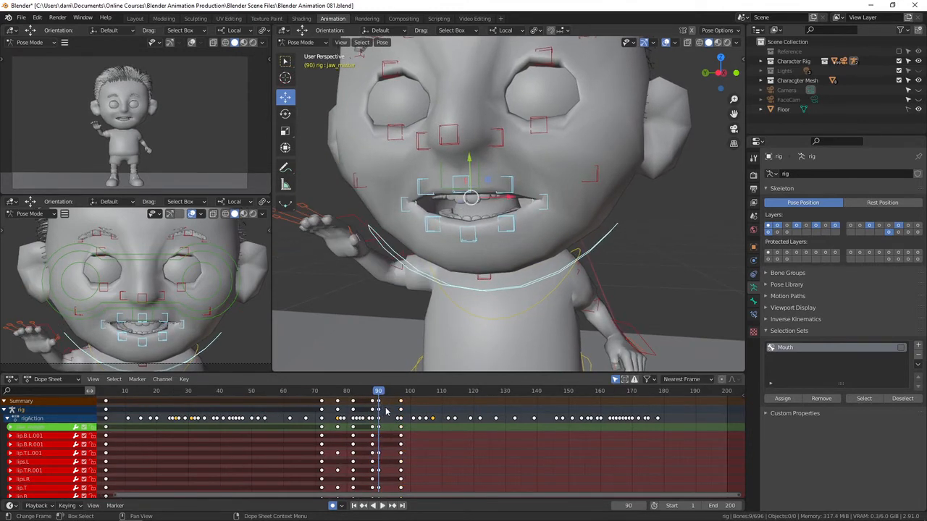
pyautogui.hotkey('ctrl', 'k')
pyautogui.press('g')
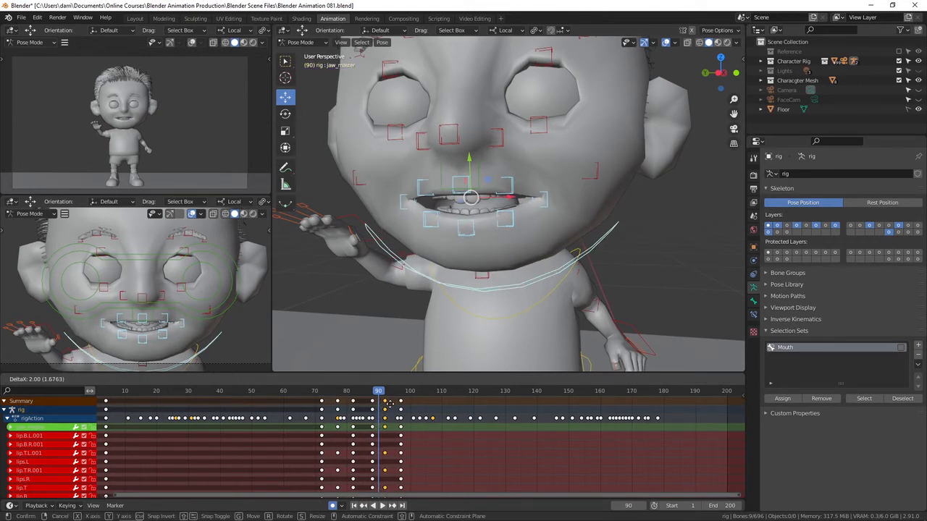
pyautogui.click(389, 403)
# Play the dialogue repeatedly from around frame 63 past frame 100 to check the retimed mouth poses against the audio
pyautogui.press('space')
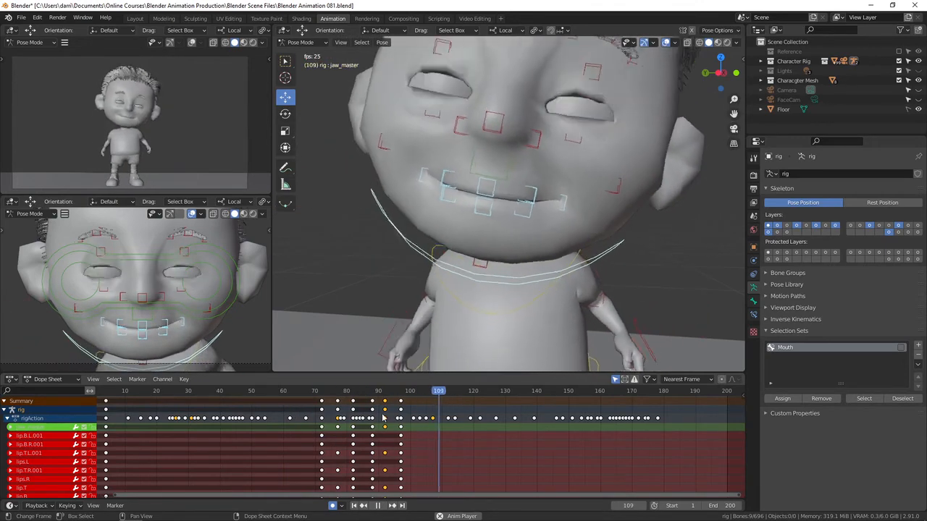
pyautogui.press('space')
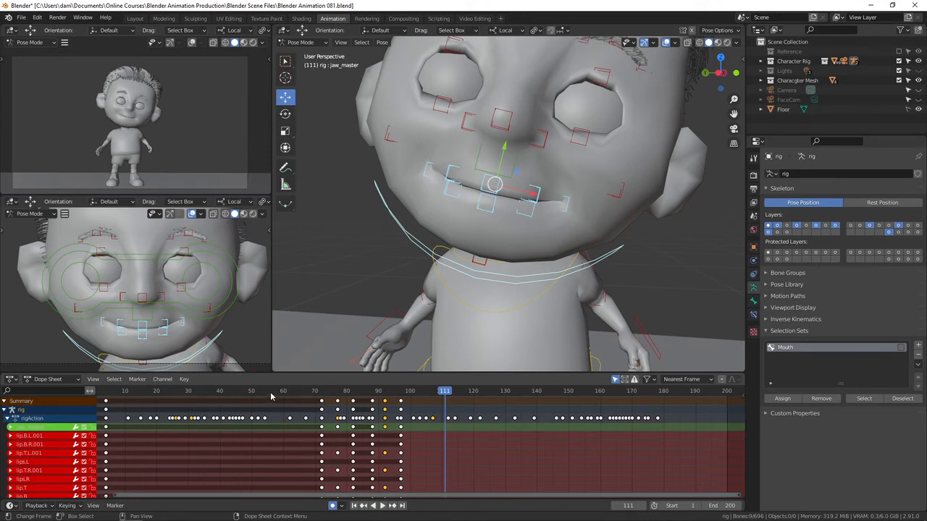
pyautogui.click(294, 391)
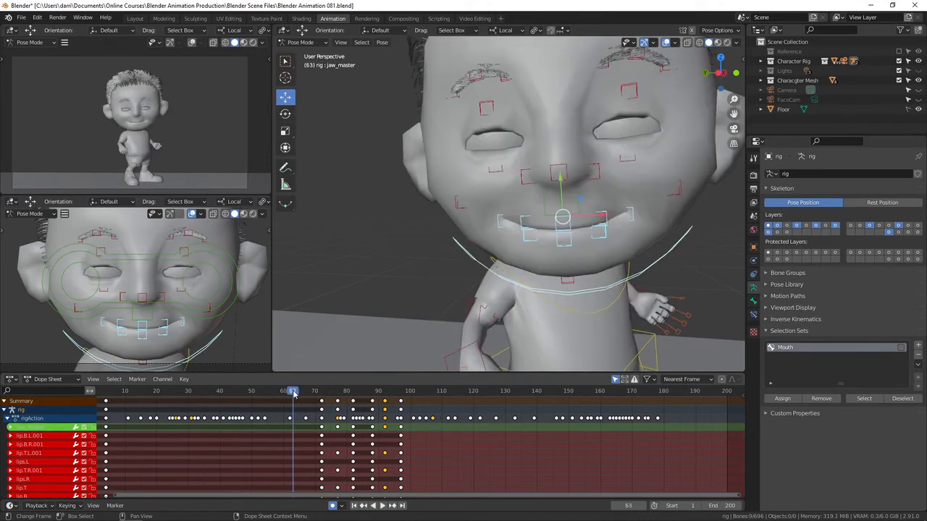
pyautogui.press('space')
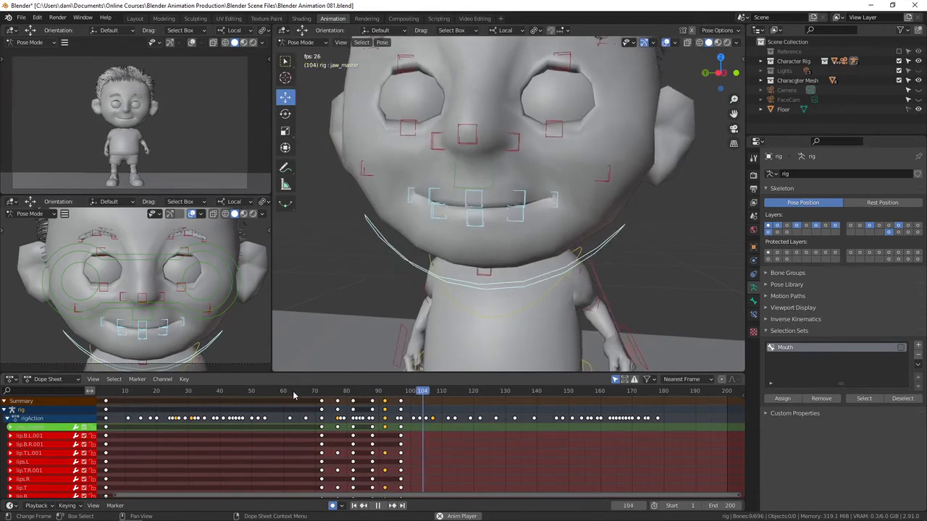
pyautogui.moveTo(454, 391); pyautogui.dragTo(321, 405)
pyautogui.press('space')
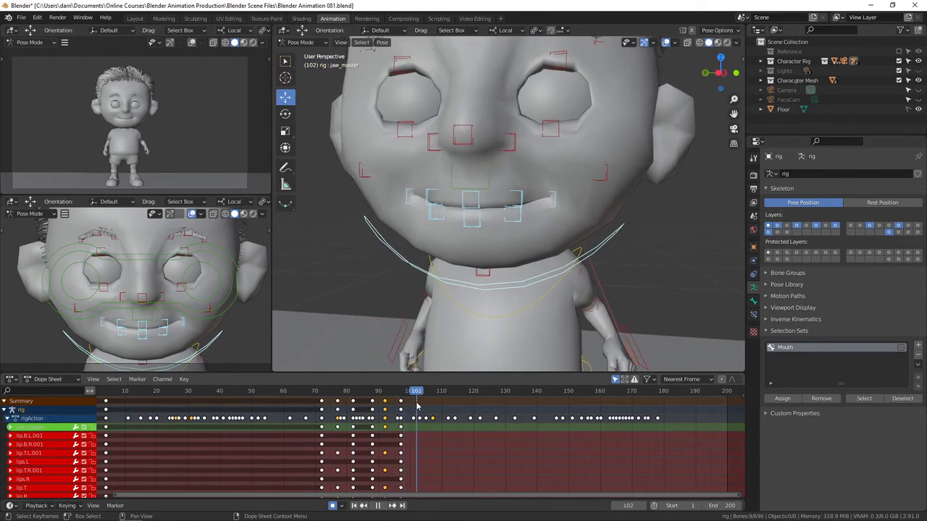
pyautogui.press('space')
# Go to frame 99 and rotate the jaw_master control down to open the mouth slightly
pyautogui.moveTo(416, 390)
pyautogui.mouseDown()
pyautogui.moveTo(403, 397)
pyautogui.moveTo(413, 401)
pyautogui.mouseUp()
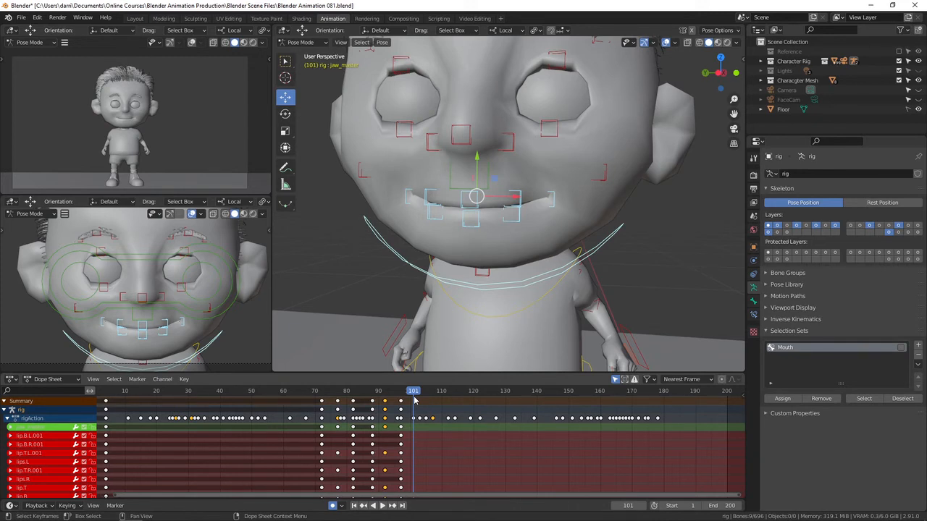
pyautogui.moveTo(414, 401)
pyautogui.mouseDown()
pyautogui.moveTo(402, 407)
pyautogui.moveTo(413, 405)
pyautogui.moveTo(408, 399)
pyautogui.mouseUp()
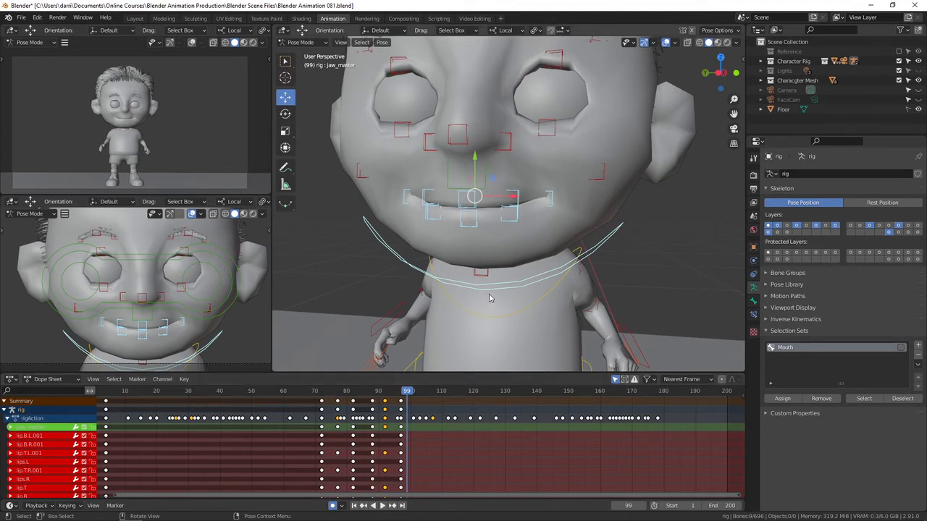
pyautogui.click(535, 288)
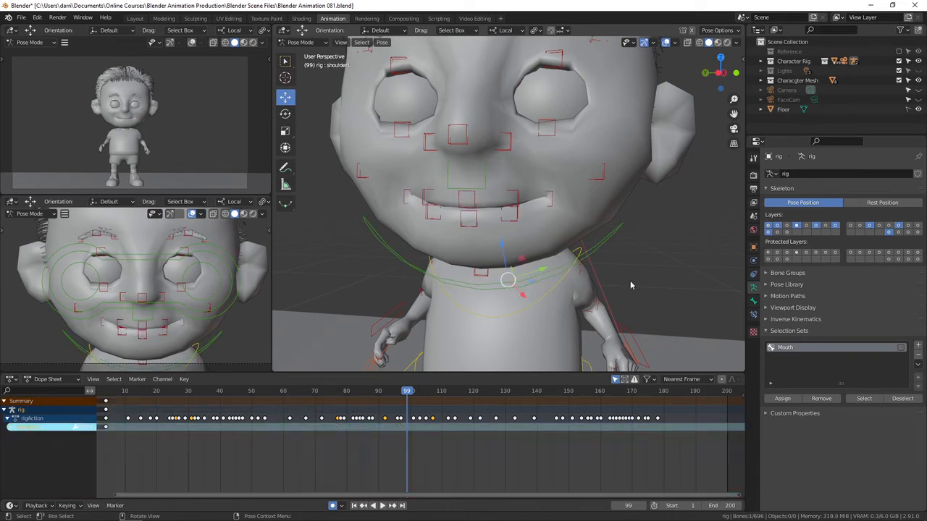
pyautogui.moveTo(640, 282); pyautogui.dragTo(589, 237, button='middle')
pyautogui.click(593, 245)
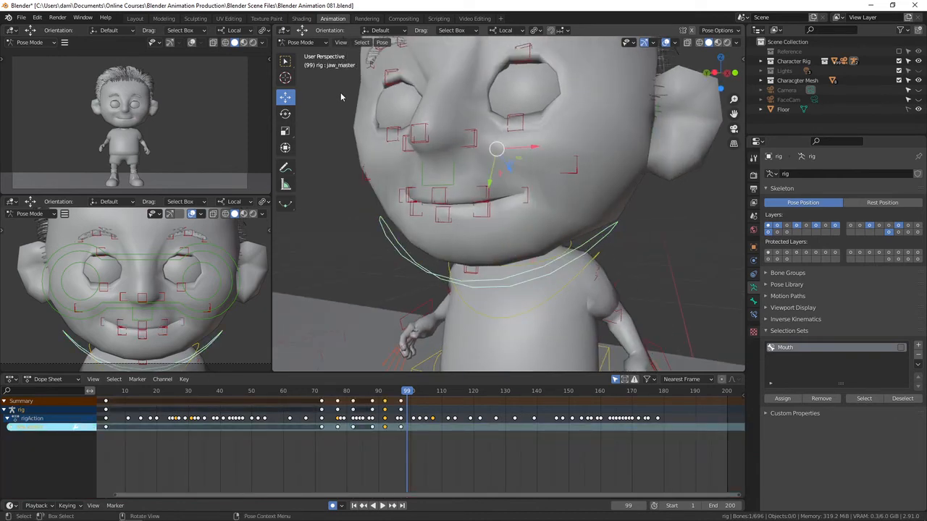
pyautogui.click(285, 114)
pyautogui.moveTo(482, 158); pyautogui.dragTo(454, 246)
pyautogui.scroll(3, 455, 245)
pyautogui.moveTo(463, 243); pyautogui.dragTo(506, 241, button='middle')
pyautogui.scroll(-2, 480, 242)
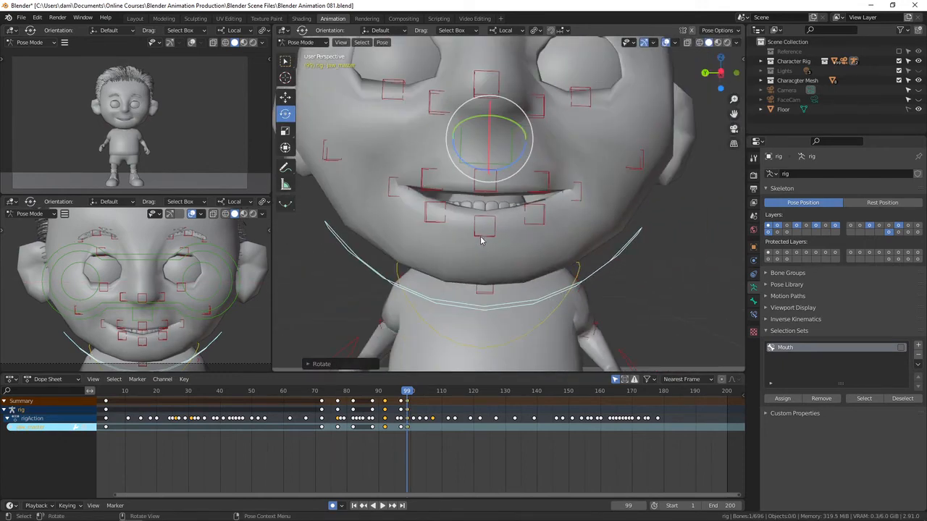
# Raise the center upper lip control and the two side upper lip controls at frame 99 to expose the upper teeth
pyautogui.click(864, 398)
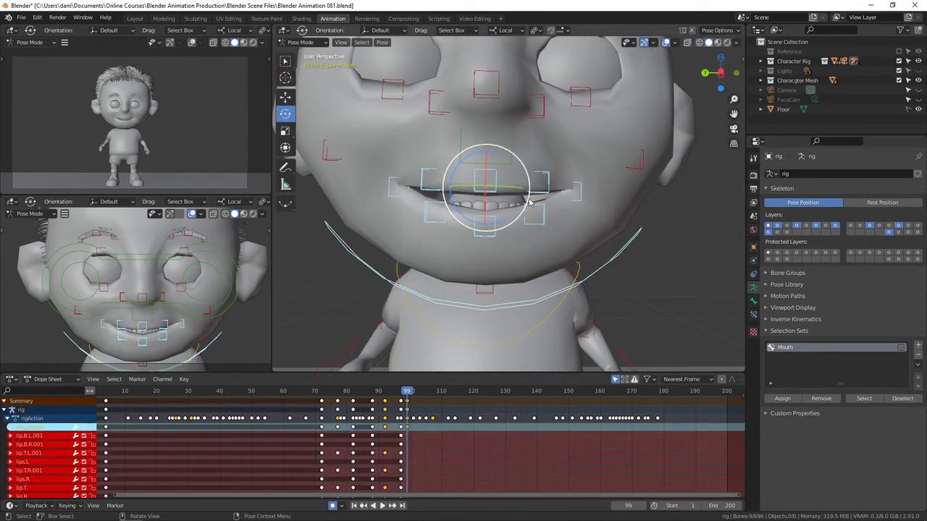
pyautogui.moveTo(536, 202); pyautogui.dragTo(570, 237, button='middle')
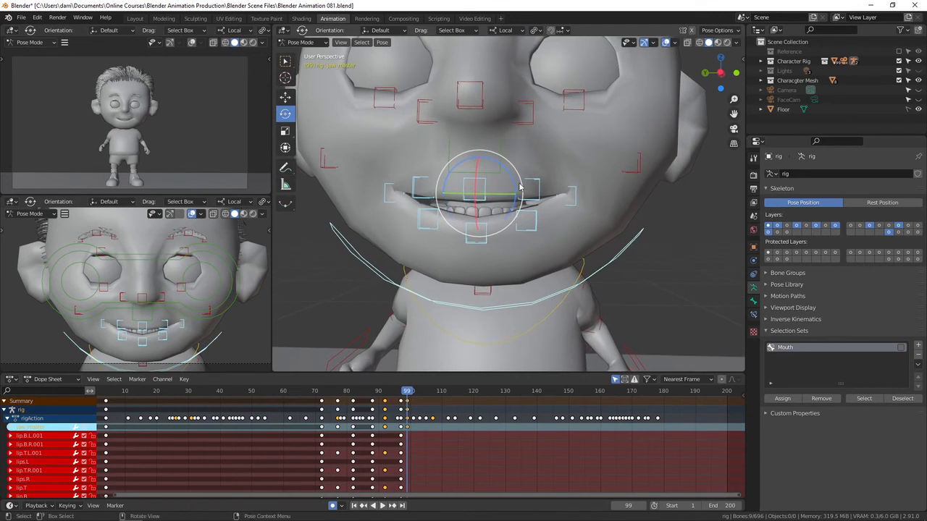
pyautogui.click(474, 190)
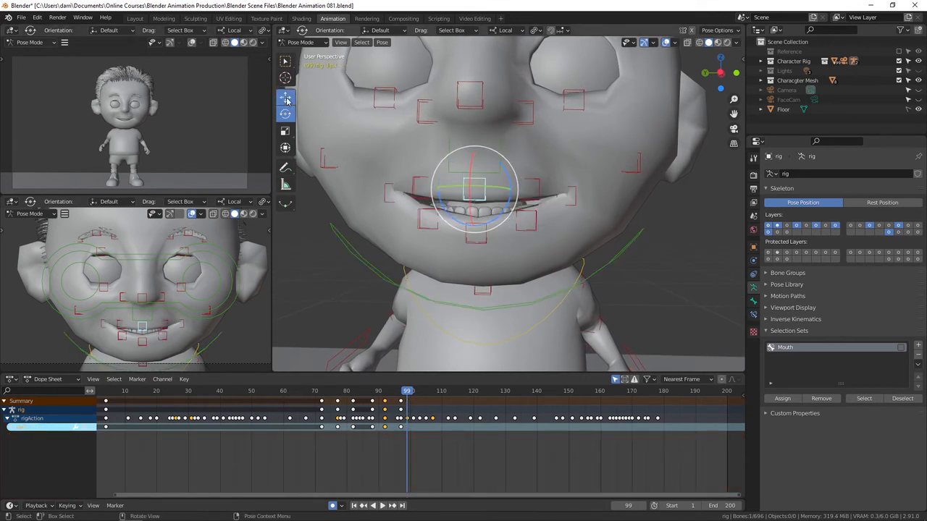
pyautogui.click(284, 96)
pyautogui.moveTo(475, 154); pyautogui.dragTo(477, 137)
pyautogui.keyDown('shift'); pyautogui.click(420, 175); pyautogui.keyUp('shift')
pyautogui.keyDown('shift'); pyautogui.click(533, 172); pyautogui.keyUp('shift')
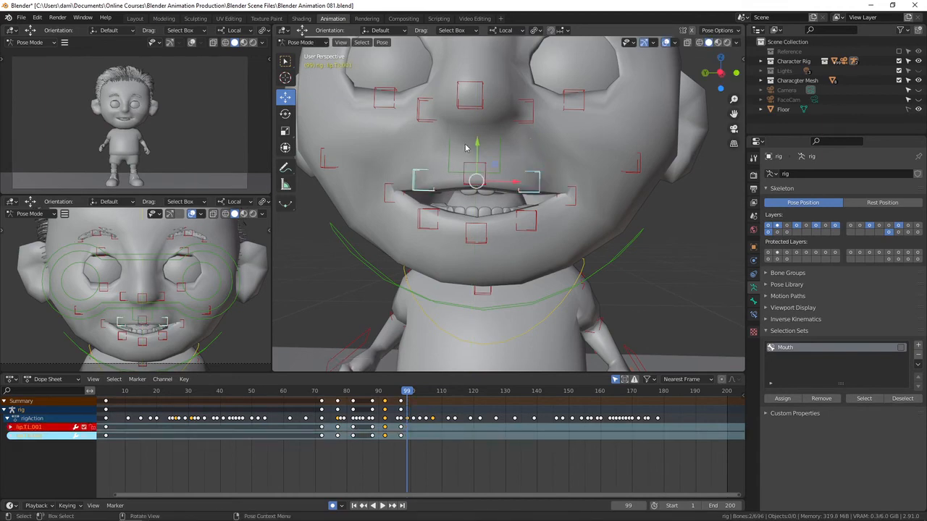
pyautogui.press('g')
pyautogui.moveTo(481, 131); pyautogui.dragTo(480, 139)
# Lower the two side controls of the lower lip slightly at frame 99
pyautogui.click(436, 231)
pyautogui.click(532, 226)
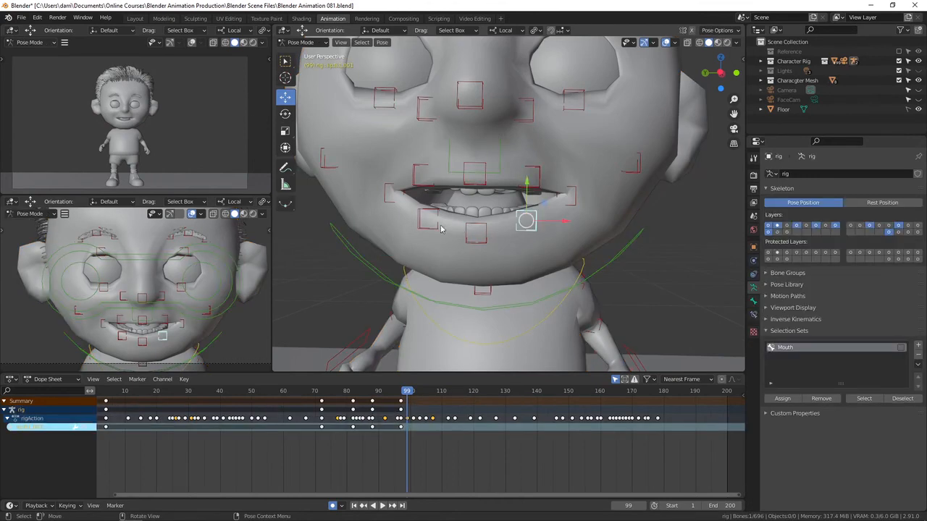
pyautogui.keyDown('shift'); pyautogui.click(431, 226); pyautogui.keyUp('shift')
pyautogui.moveTo(478, 183); pyautogui.dragTo(479, 190)
pyautogui.click(485, 247)
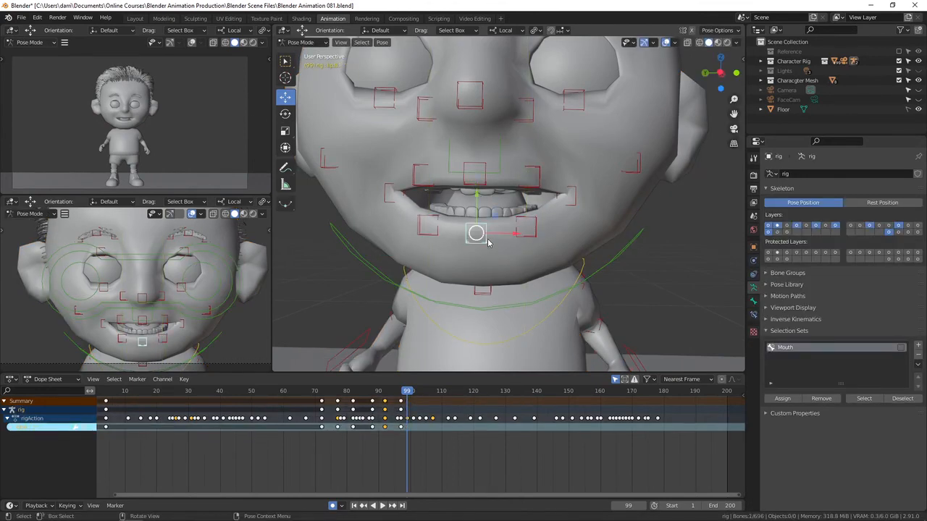
# Set the transform pivot point to Median Point
pyautogui.click(566, 196)
pyautogui.keyDown('shift'); pyautogui.click(390, 205); pyautogui.keyUp('shift')
pyautogui.moveTo(439, 215); pyautogui.dragTo(552, 224, button='middle')
pyautogui.click(536, 32)
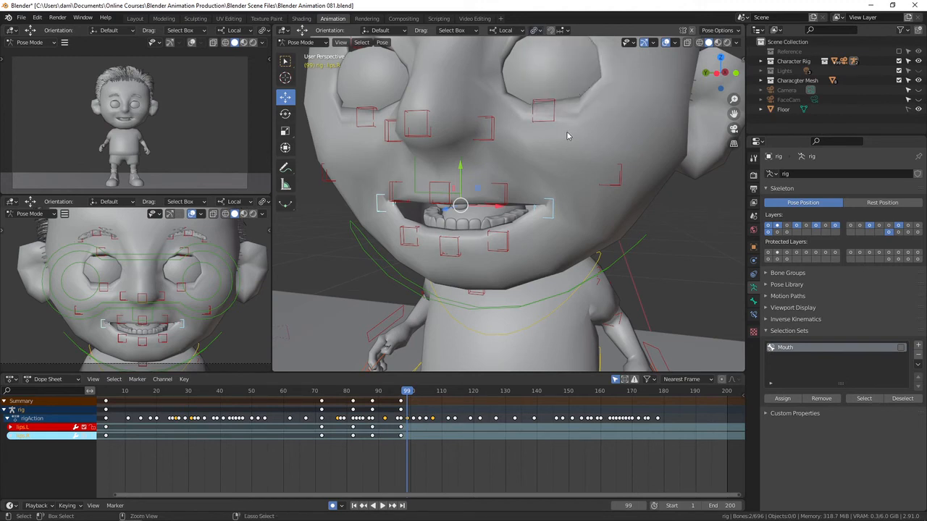
pyautogui.hotkey('ctrl', 'z')
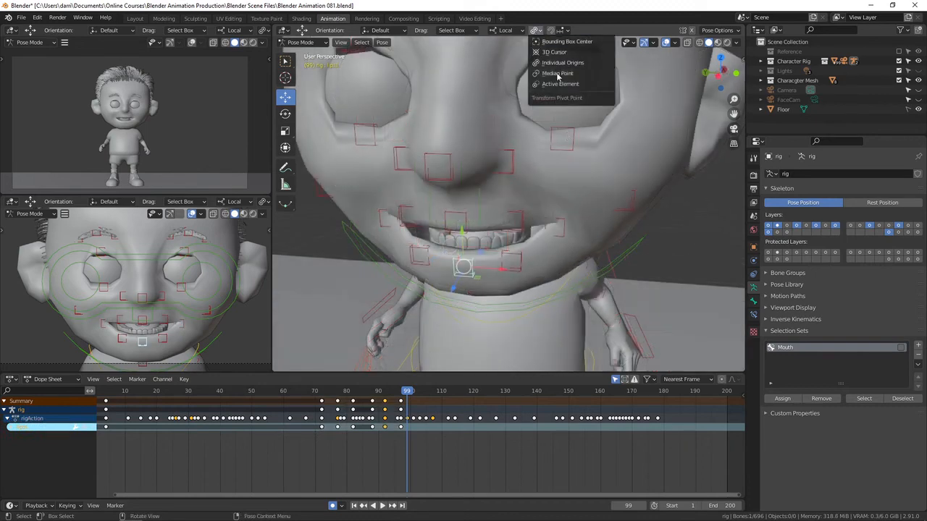
pyautogui.click(567, 75)
# Scale both mouth-corner controls inward along the local X axis to narrow the mouth at frame 99
pyautogui.moveTo(576, 176); pyautogui.dragTo(539, 226, button='middle')
pyautogui.click(539, 229)
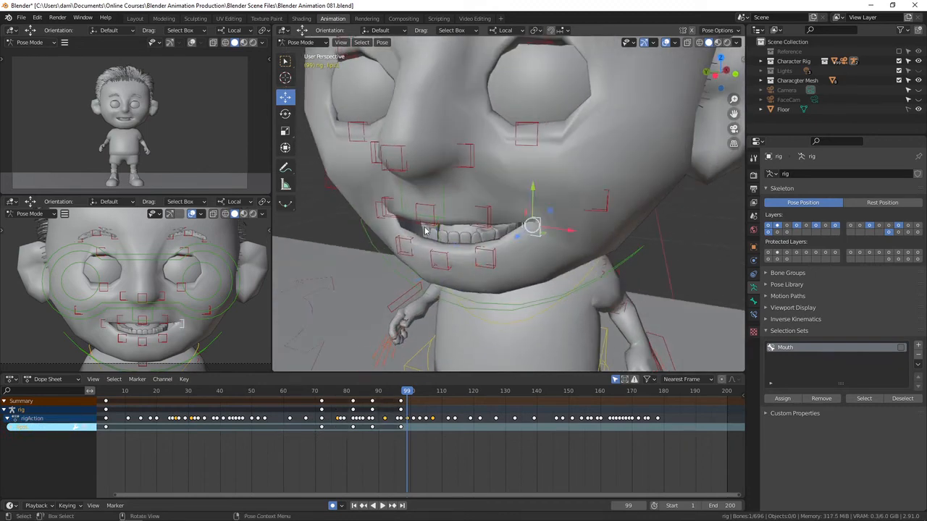
pyautogui.keyDown('shift'); pyautogui.click(378, 218); pyautogui.keyUp('shift')
pyautogui.moveTo(378, 219); pyautogui.dragTo(573, 221, button='middle')
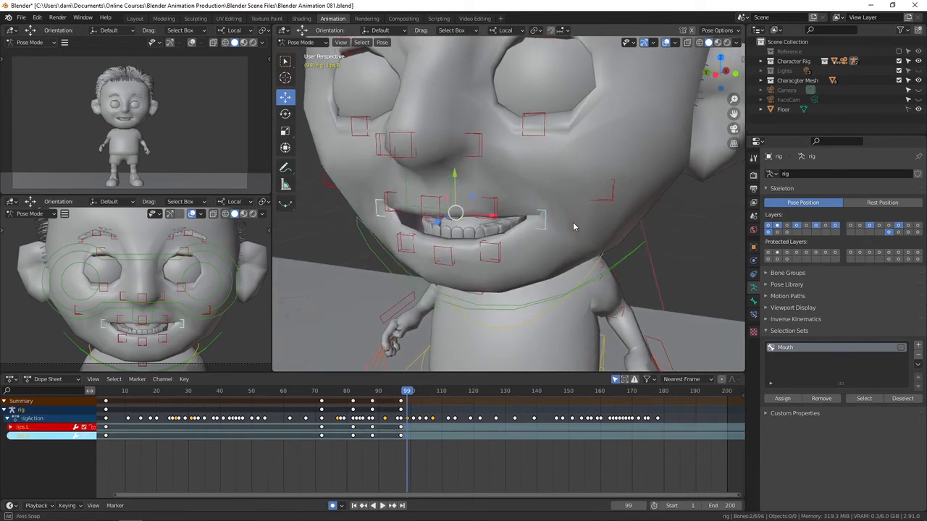
pyautogui.press('s')
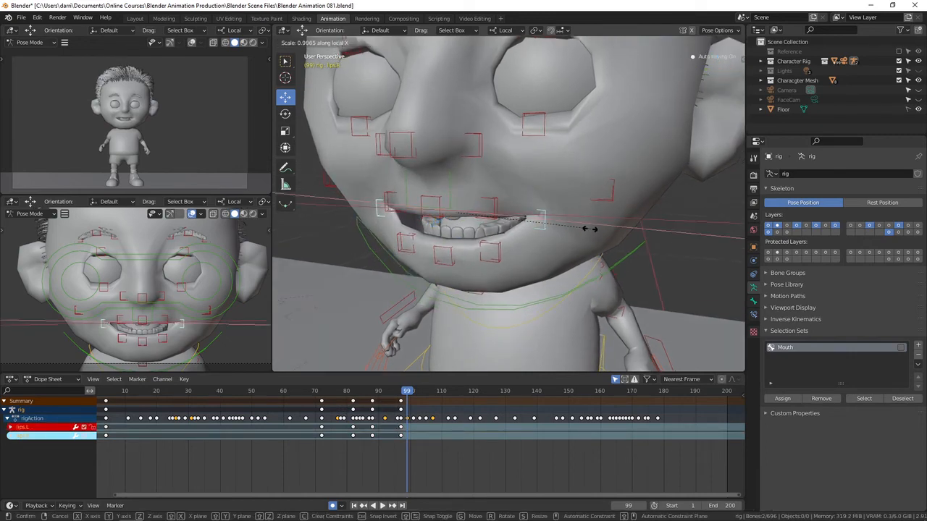
pyautogui.click(576, 234)
# Move both mouth-corner controls forward in side view and slightly down in front view
pyautogui.moveTo(576, 233); pyautogui.dragTo(479, 208, button='middle')
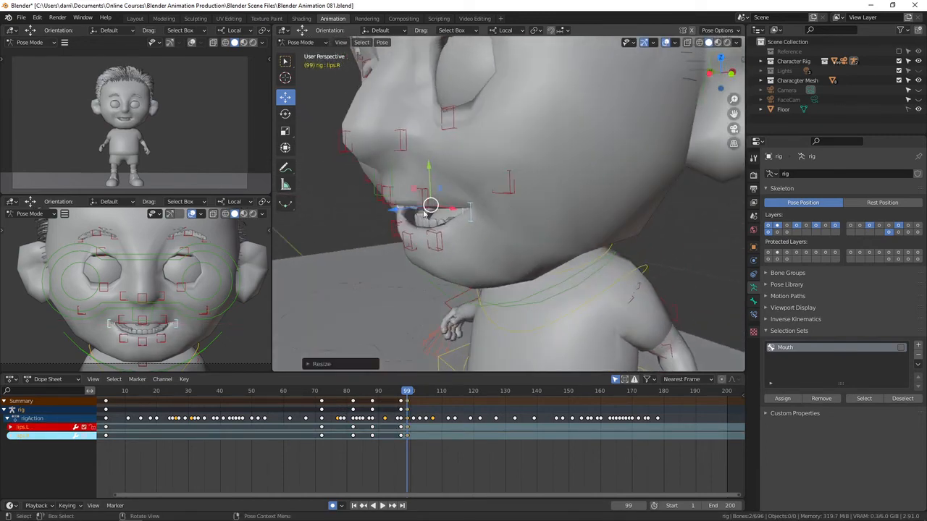
pyautogui.press('g')
pyautogui.click(388, 212)
pyautogui.moveTo(388, 212); pyautogui.dragTo(482, 193, button='middle')
pyautogui.press('g')
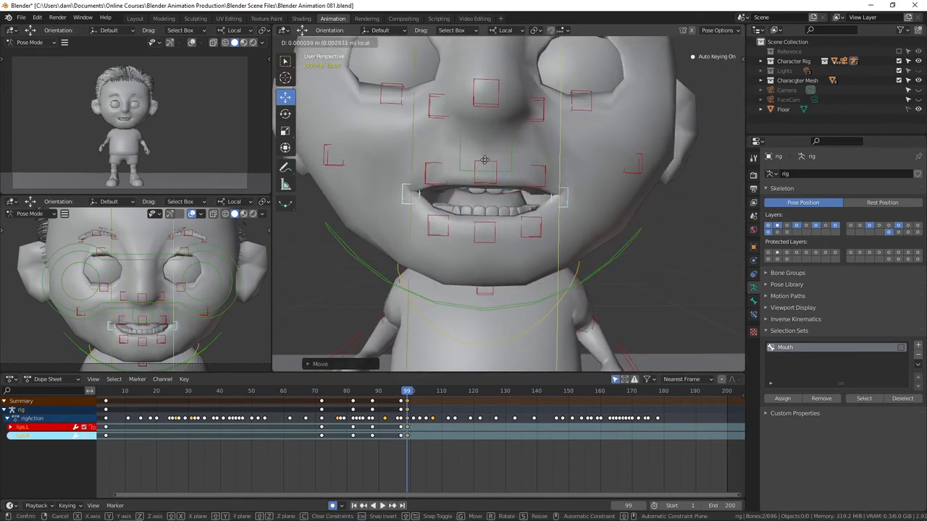
pyautogui.click(561, 177)
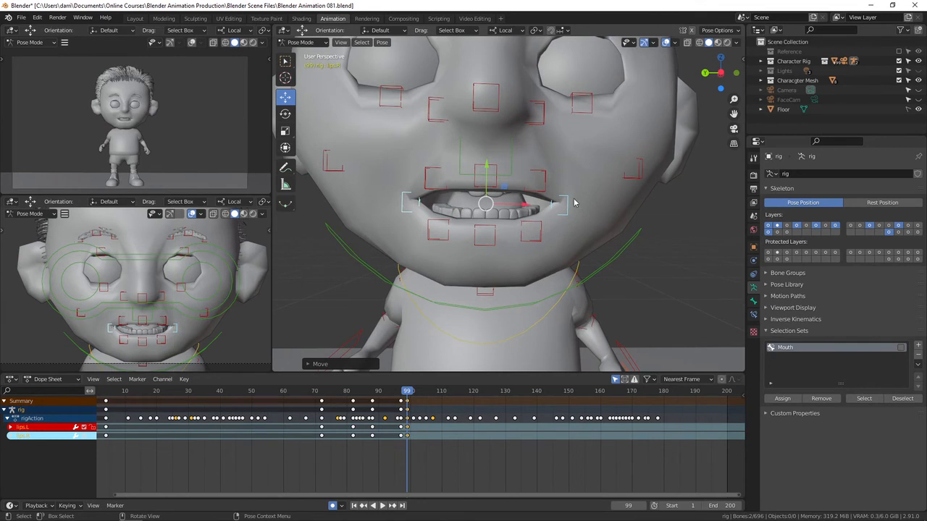
# Raise the center upper lip control slightly and lower the center lower lip control at frame 99
pyautogui.click(486, 172)
pyautogui.press('g')
pyautogui.rightClick(490, 130)
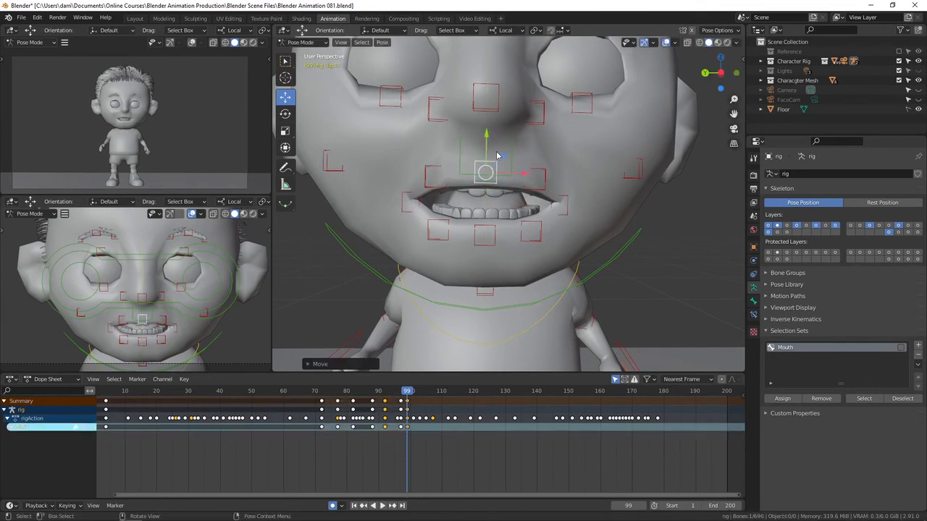
pyautogui.click(492, 236)
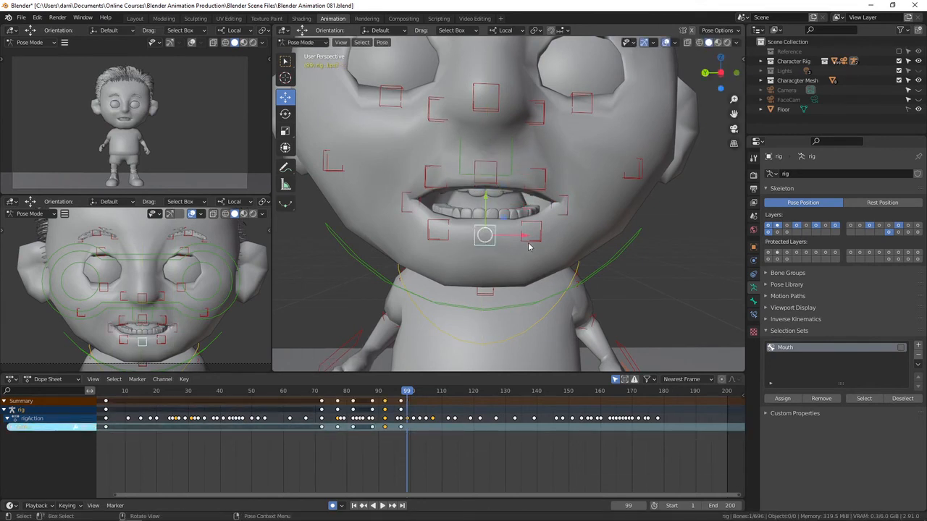
pyautogui.press('g')
pyautogui.rightClick(486, 197)
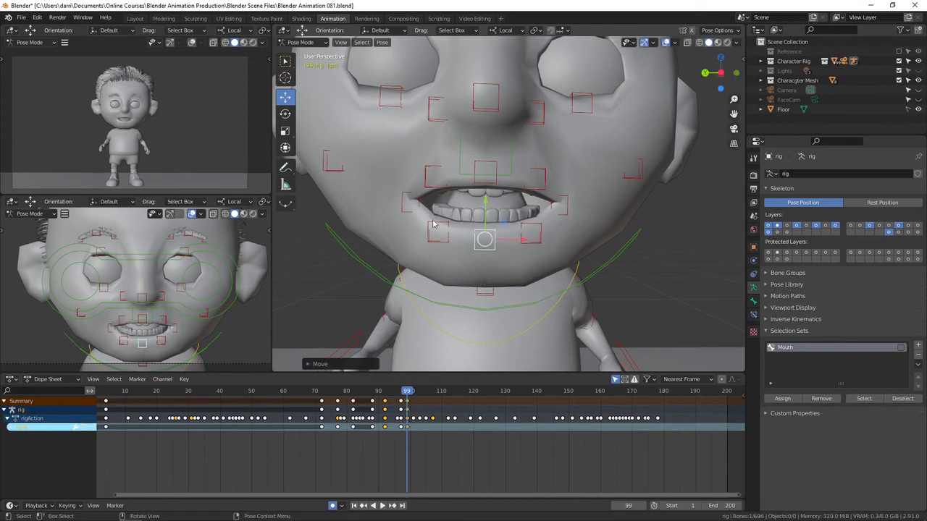
# Adjust both side lower lip controls together slightly along the local Y axis at frame 99
pyautogui.click(438, 231)
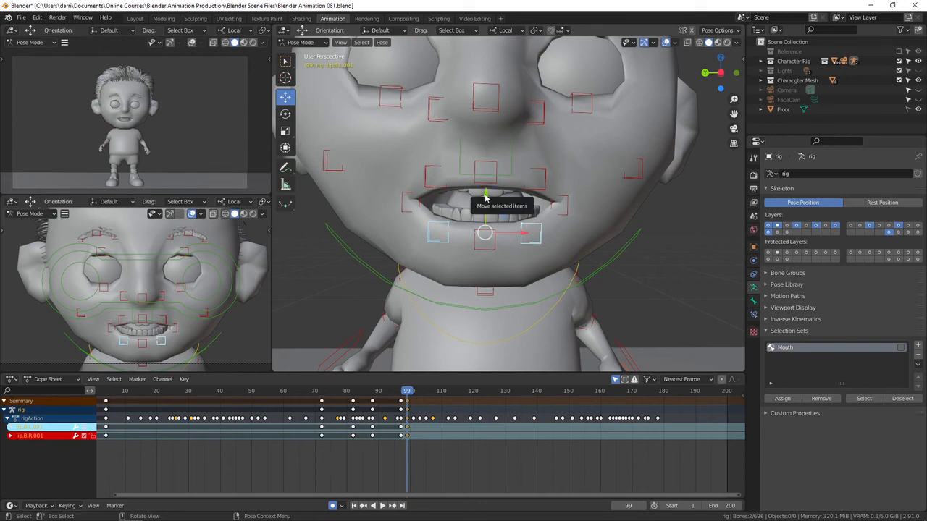
pyautogui.moveTo(486, 192); pyautogui.dragTo(488, 191)
pyautogui.scroll(-5, 569, 217)
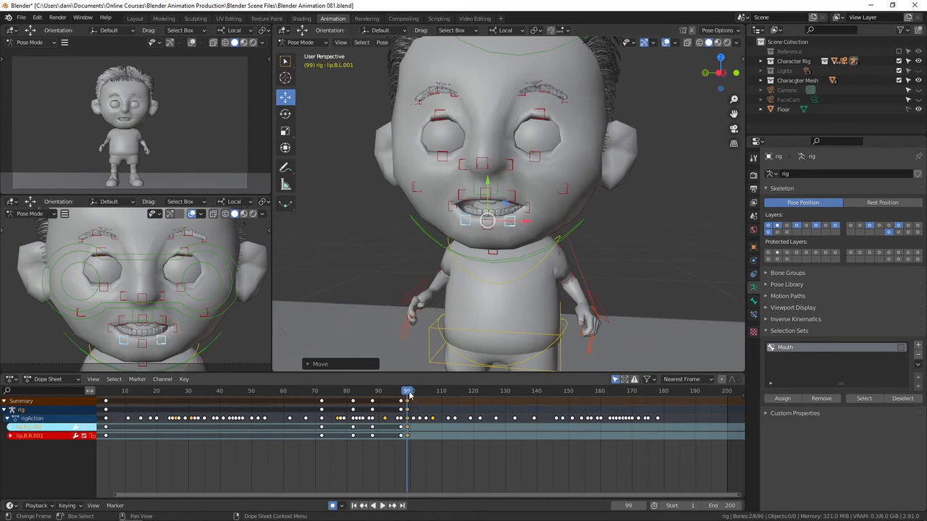
# Play the dialogue around frames 80 to 110, replay it from about frame 97, and stop at frame 103 to check the lip sync
pyautogui.press('space')
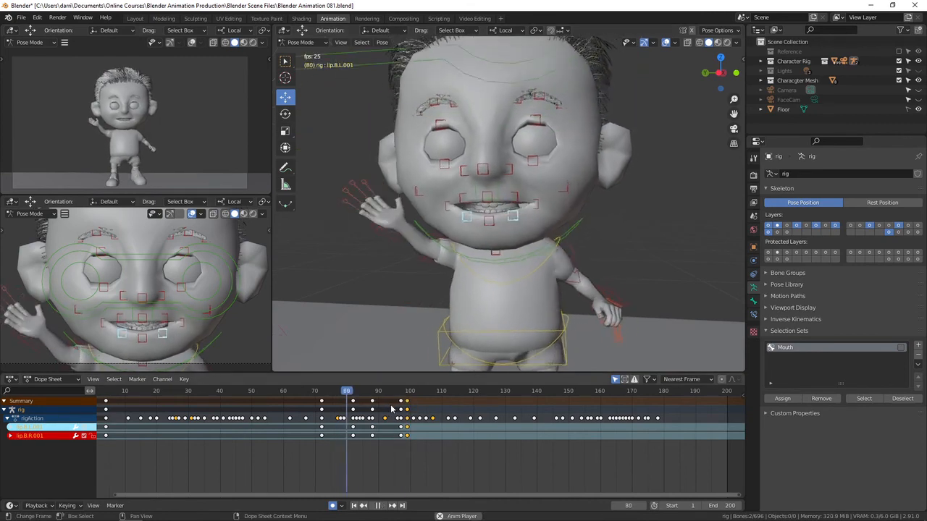
pyautogui.press('space')
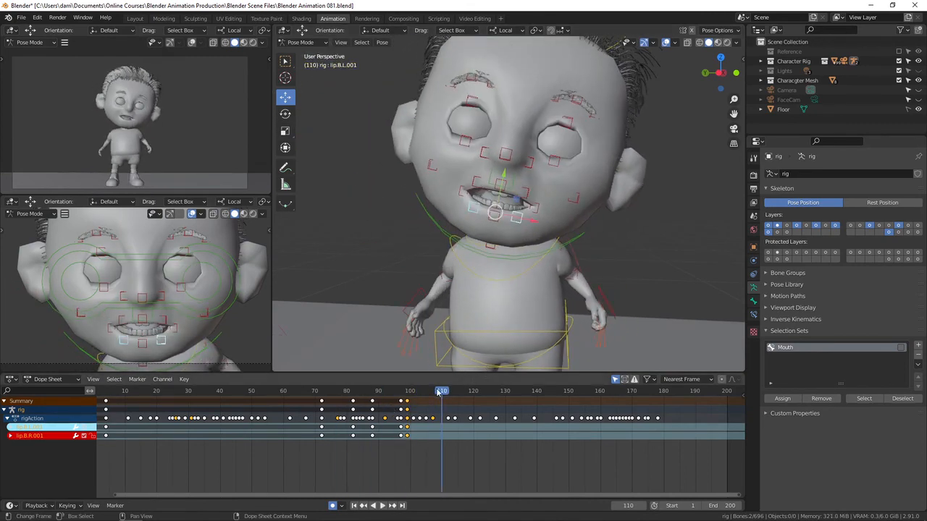
pyautogui.moveTo(438, 391); pyautogui.dragTo(401, 391)
pyautogui.press('space')
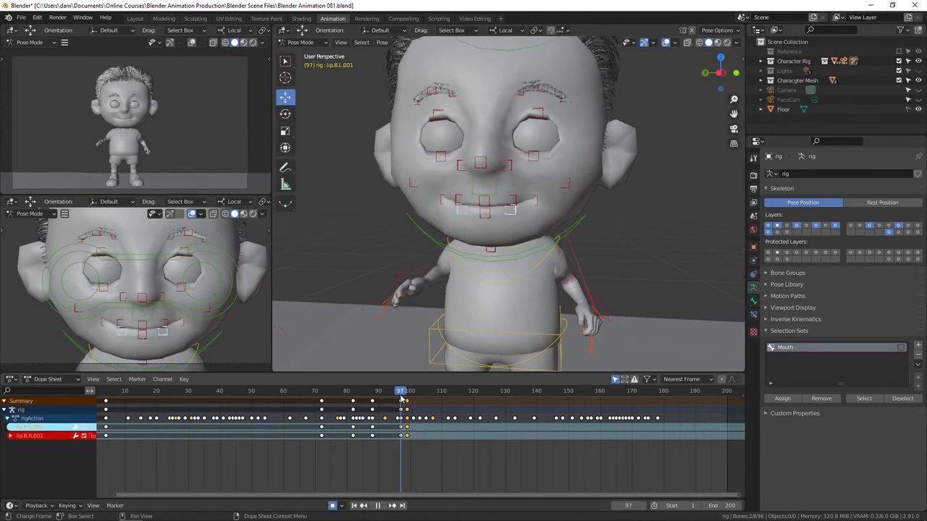
pyautogui.press('space')
pyautogui.press('space')
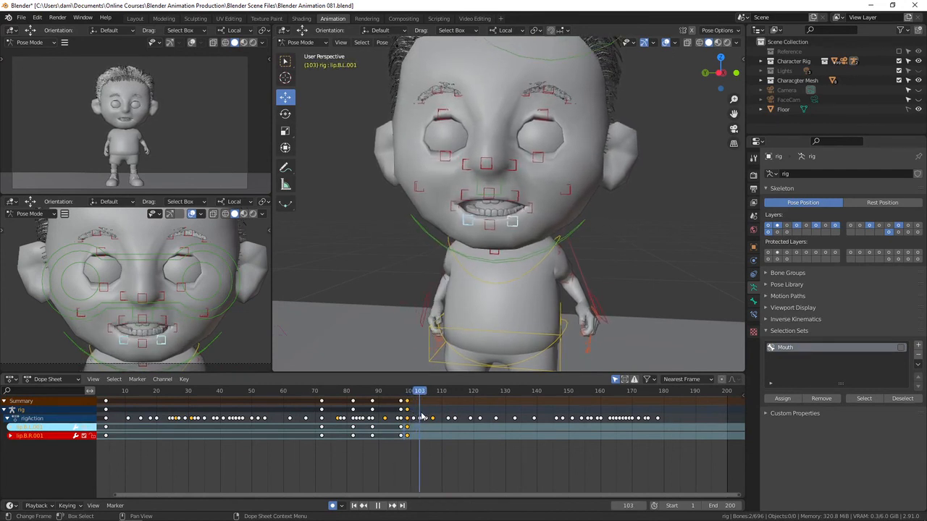
pyautogui.press('space')
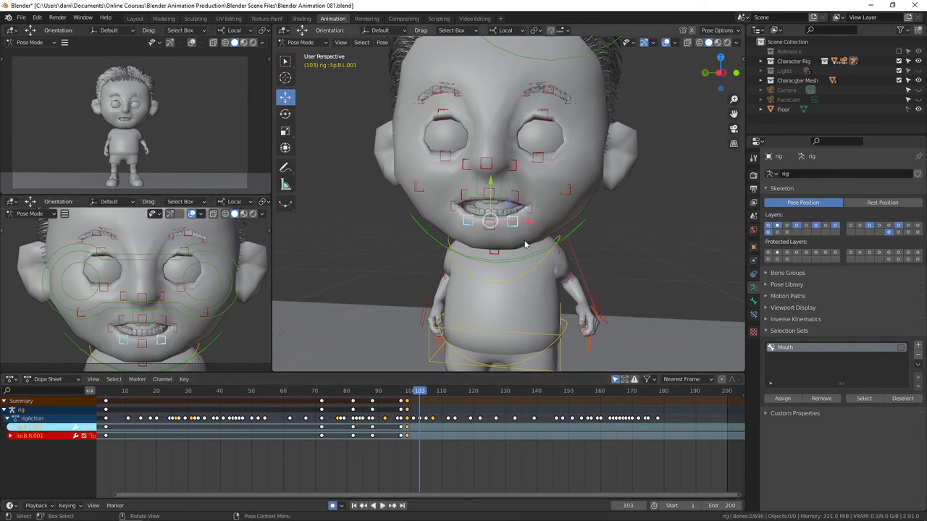